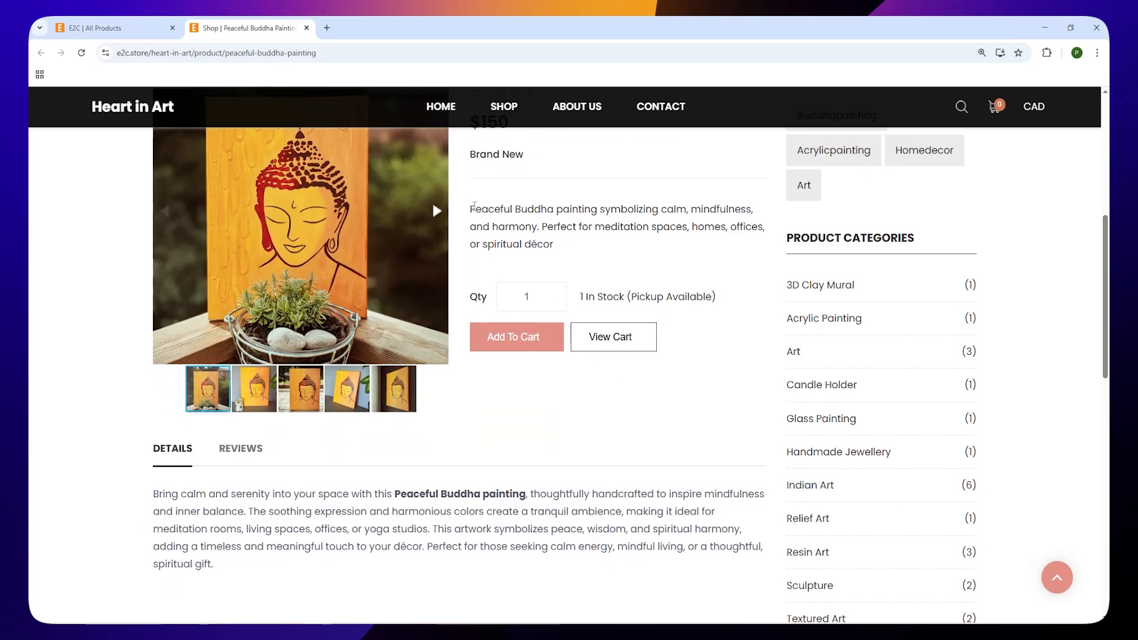
Step: Close the Buddha painting's storefront page and open the form for adding a category
drag(470, 208, 574, 262)
key(ctrl+w)
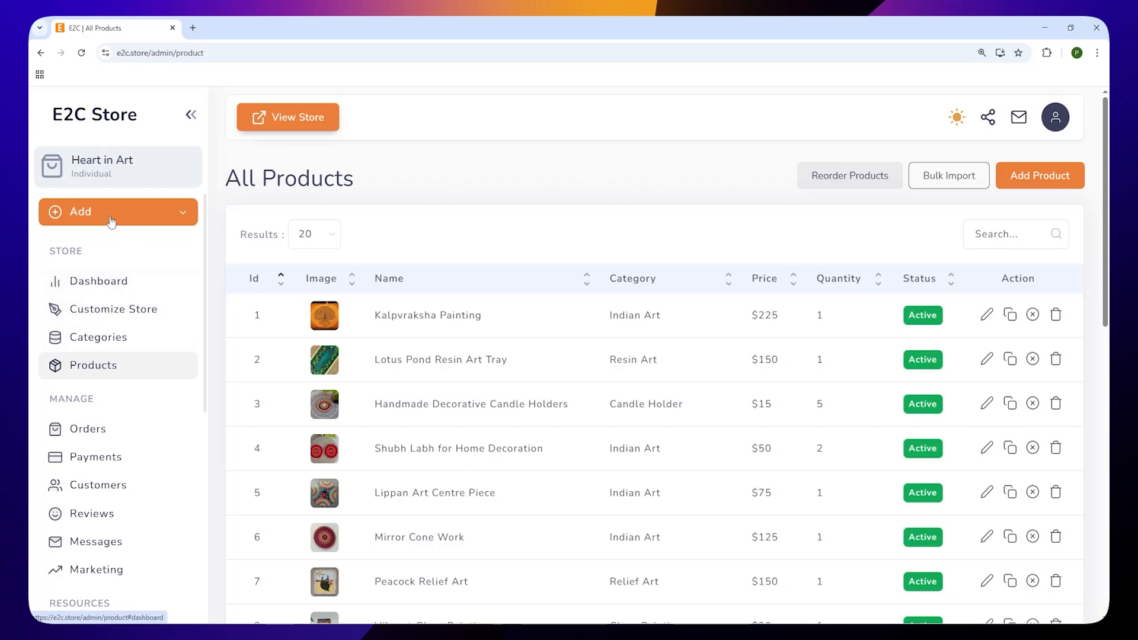
click(113, 220)
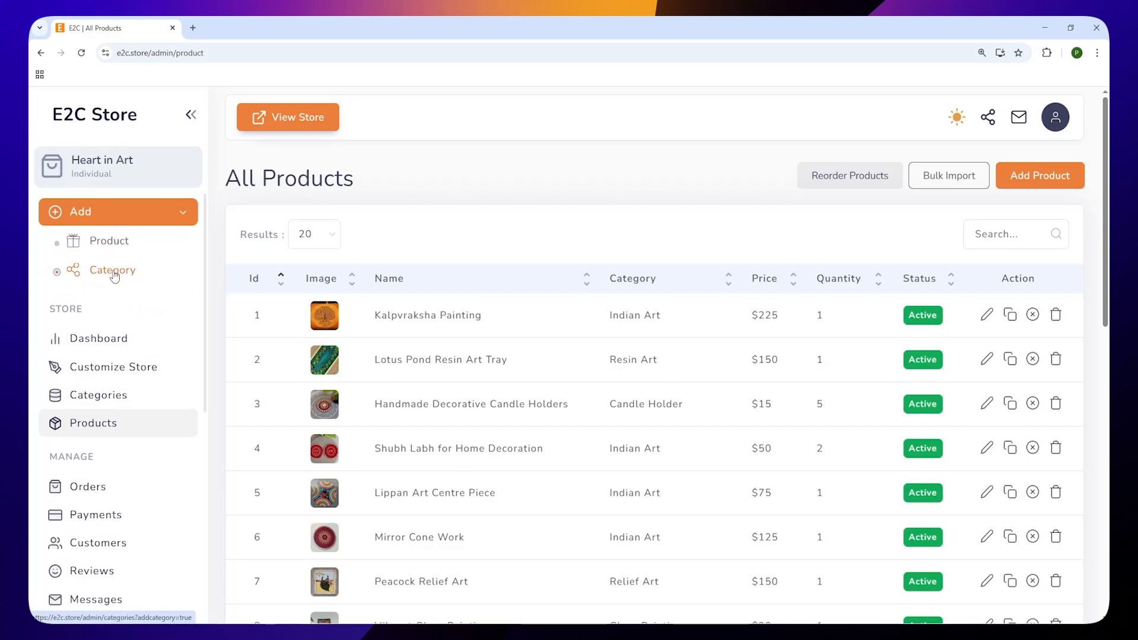
click(114, 272)
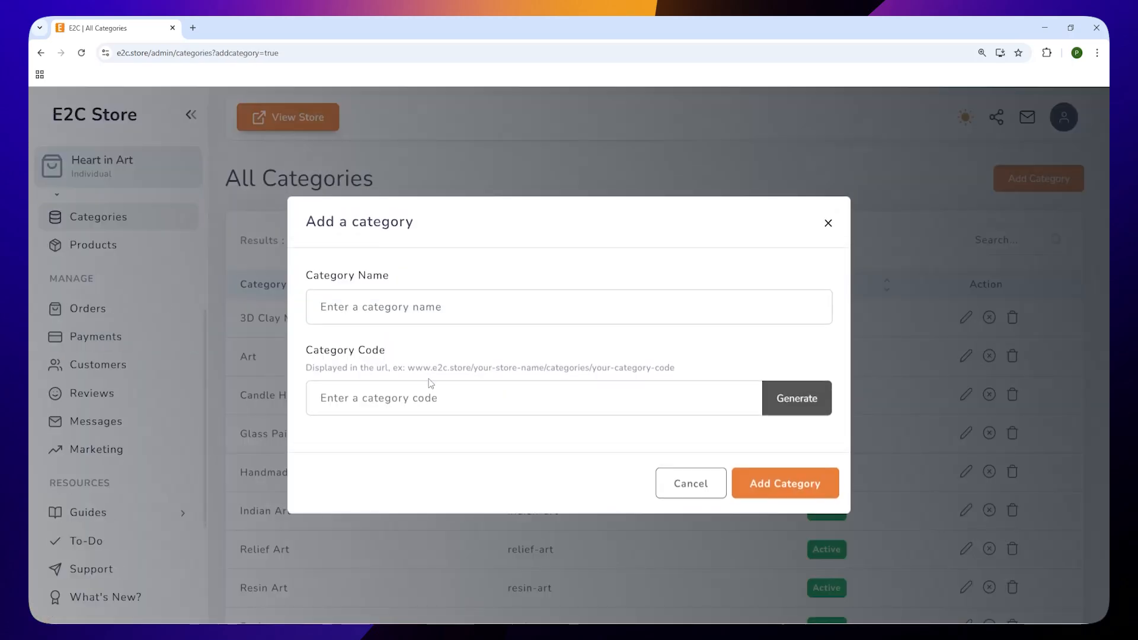
Step: Add the category "Acrylic Painting" with the generated category code acrylic-painting
click(424, 309)
text(Ac)
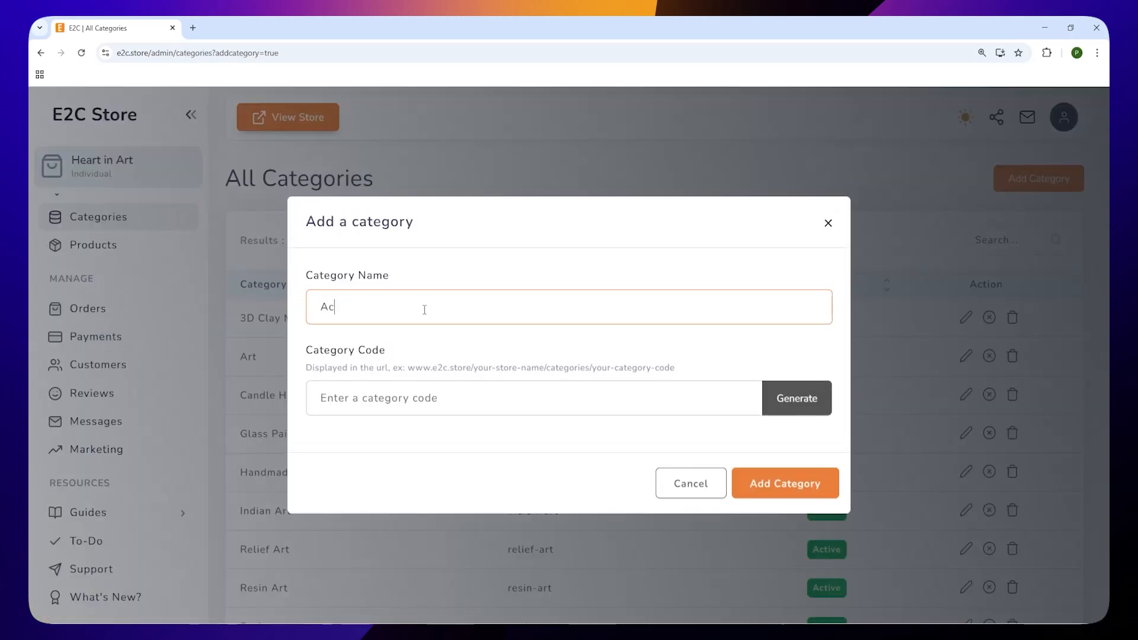
text(rylic Painting)
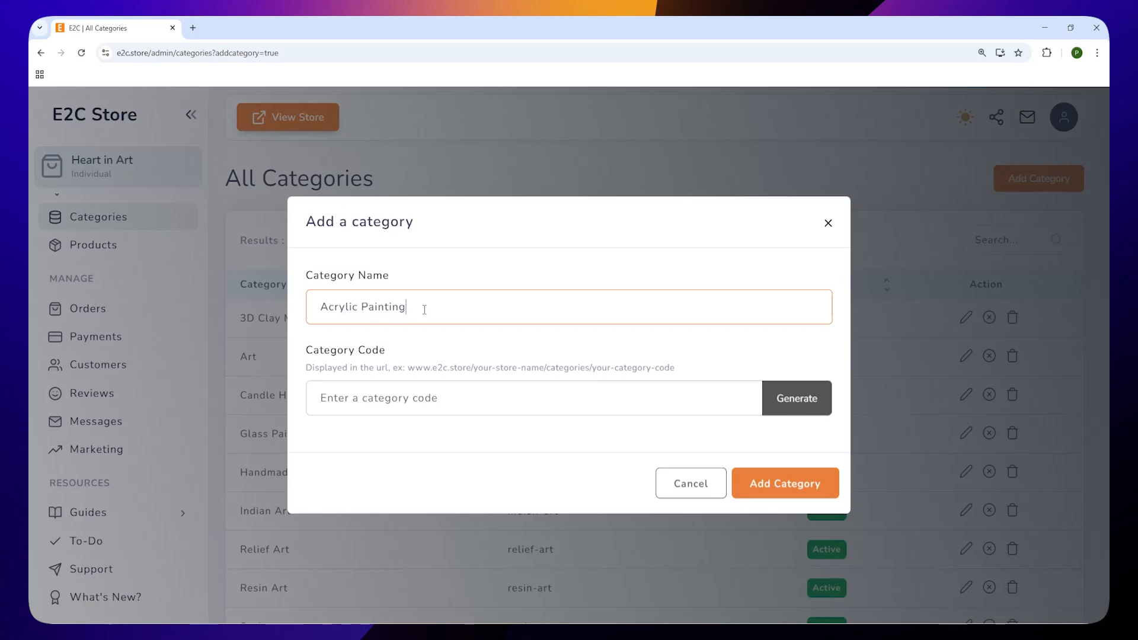
click(795, 406)
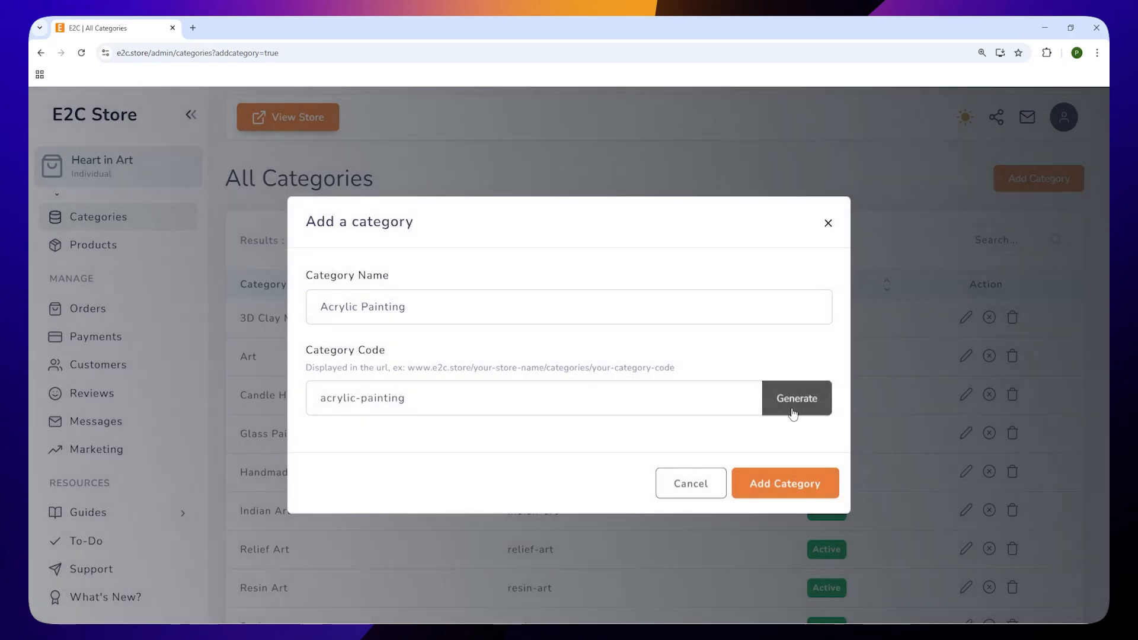
click(765, 487)
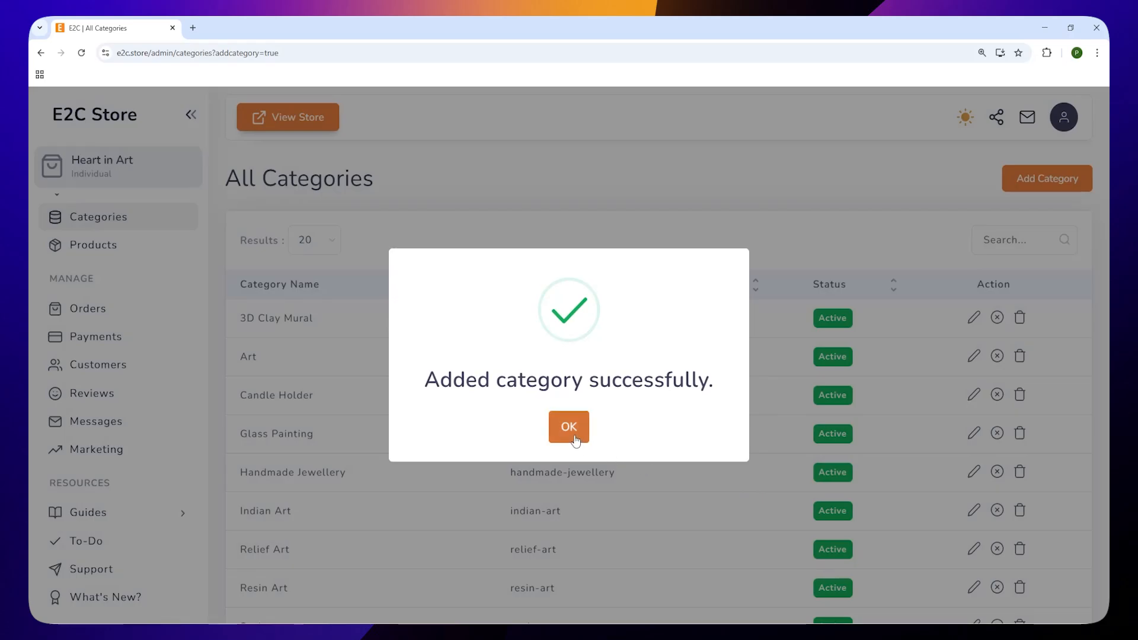
click(569, 428)
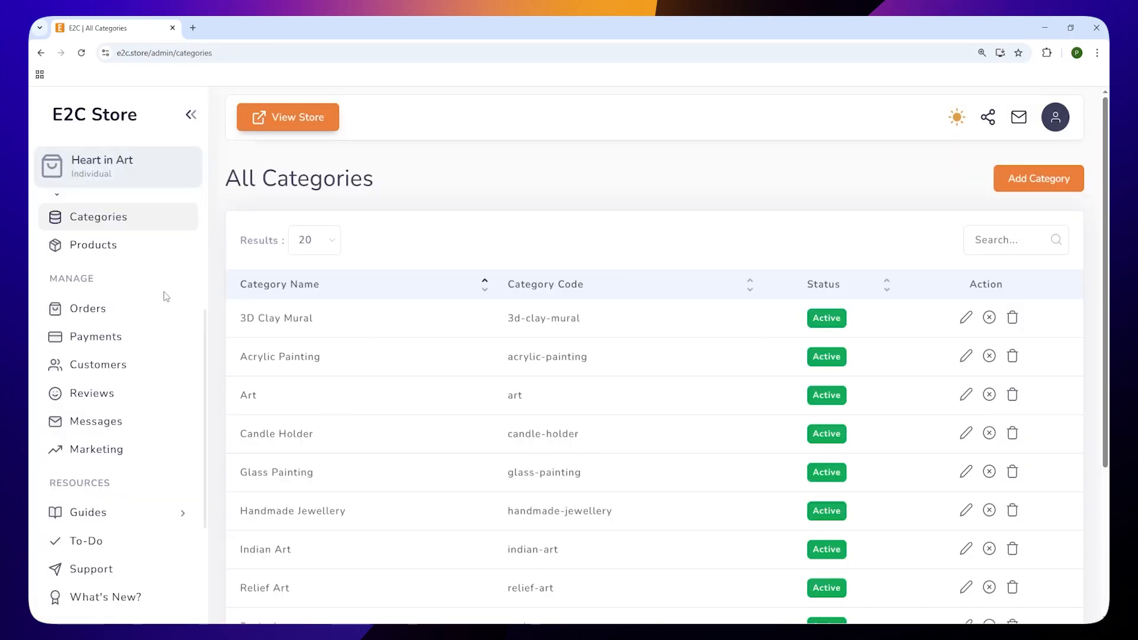
Step: Open the store's product list and start a new product
scroll(160, 297, up, 2)
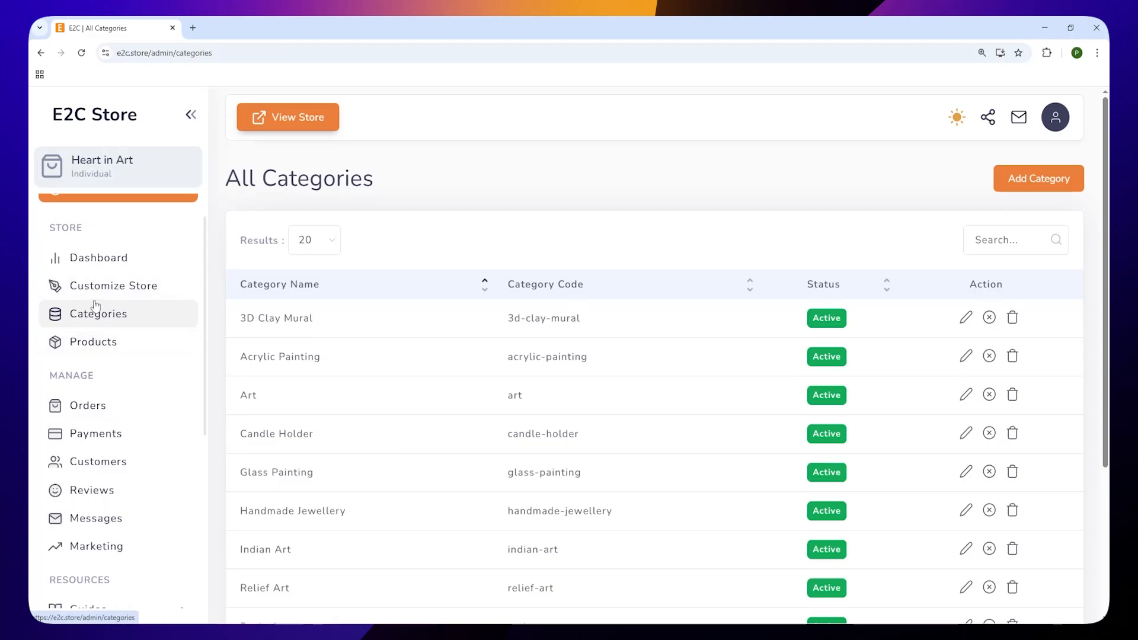
click(102, 348)
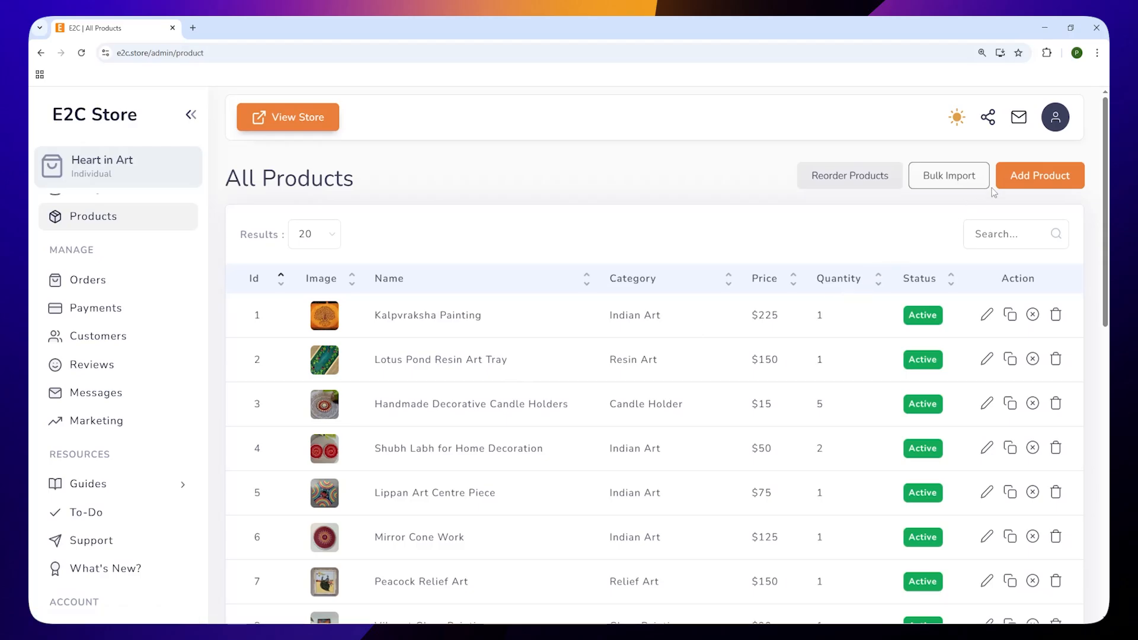
click(1019, 176)
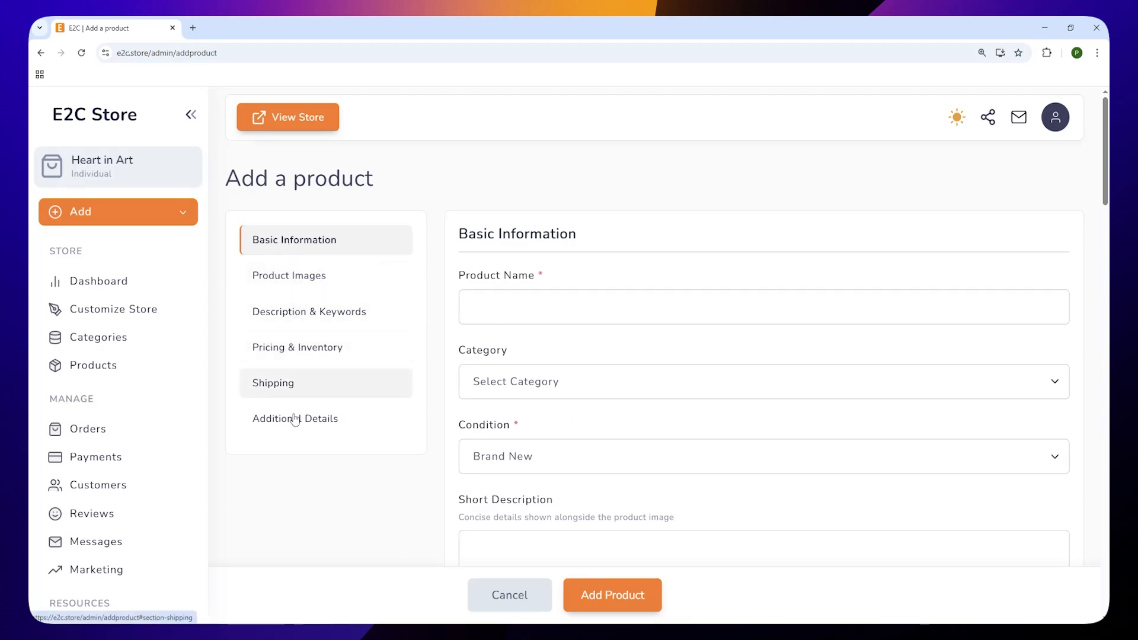
Step: Copy the title "Peaceful Buddha Painting" from the Buddha Painting Details document in Word into the new product's name
click(495, 312)
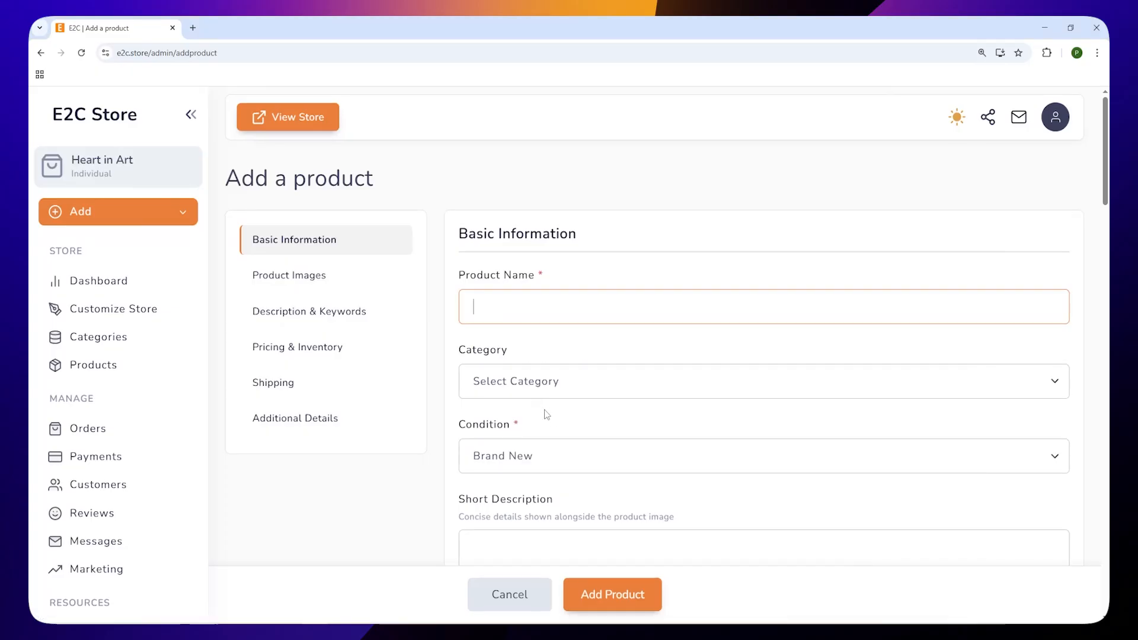
key(alt+Tab)
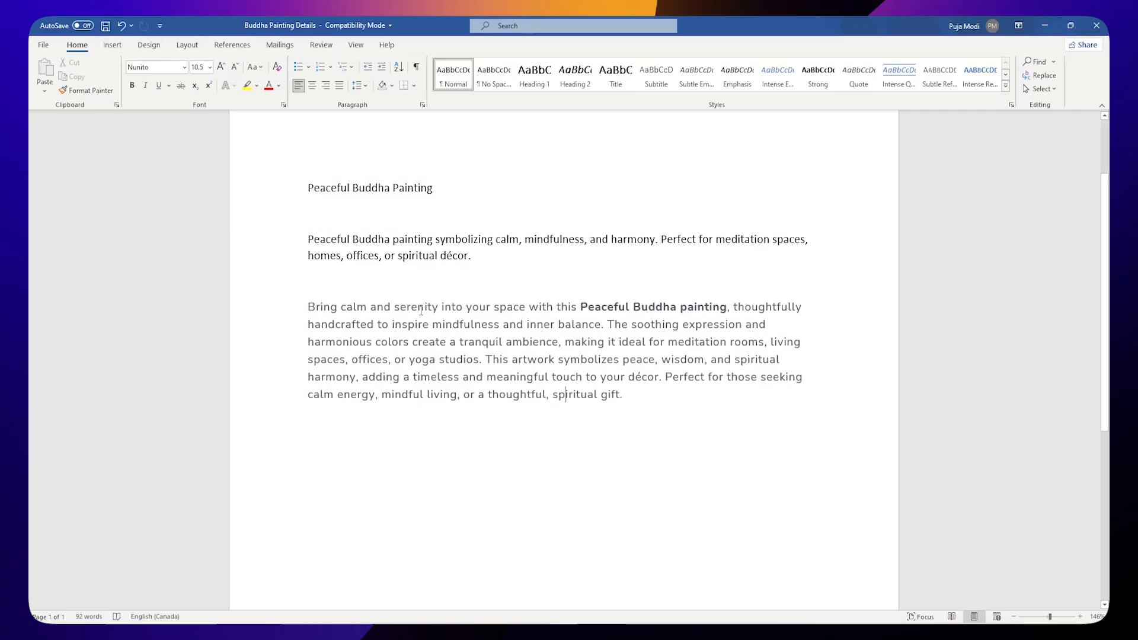
drag(308, 188, 430, 189)
key(ctrl+c)
key(alt+Tab)
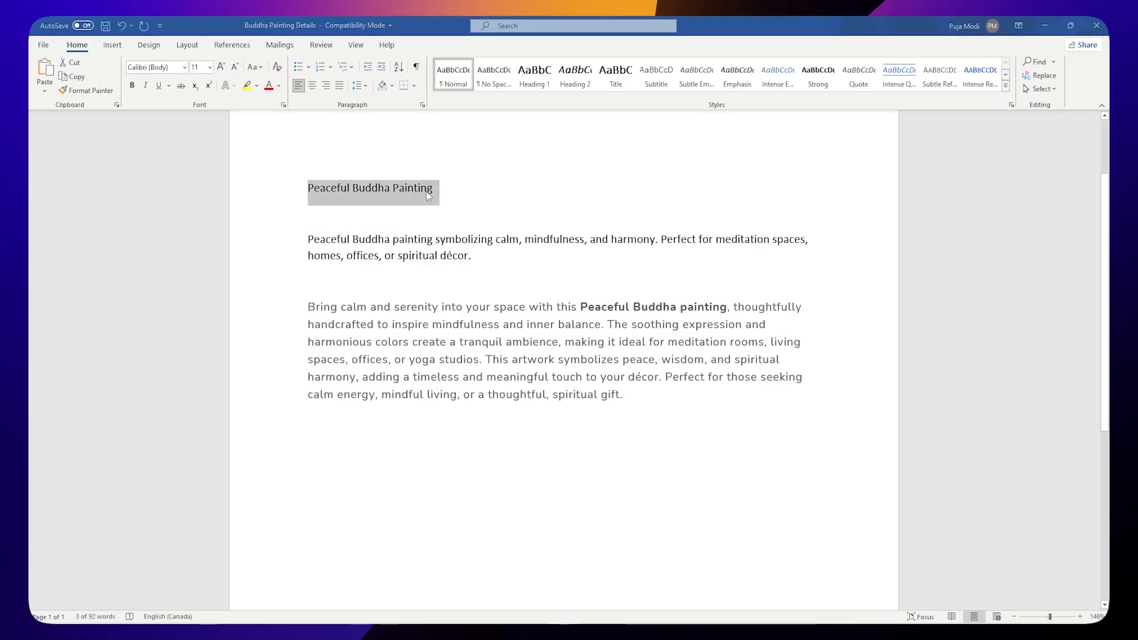
key(ctrl+v)
Step: Set the product's category to Acrylic Painting and its condition to Brand New
click(1039, 386)
click(722, 356)
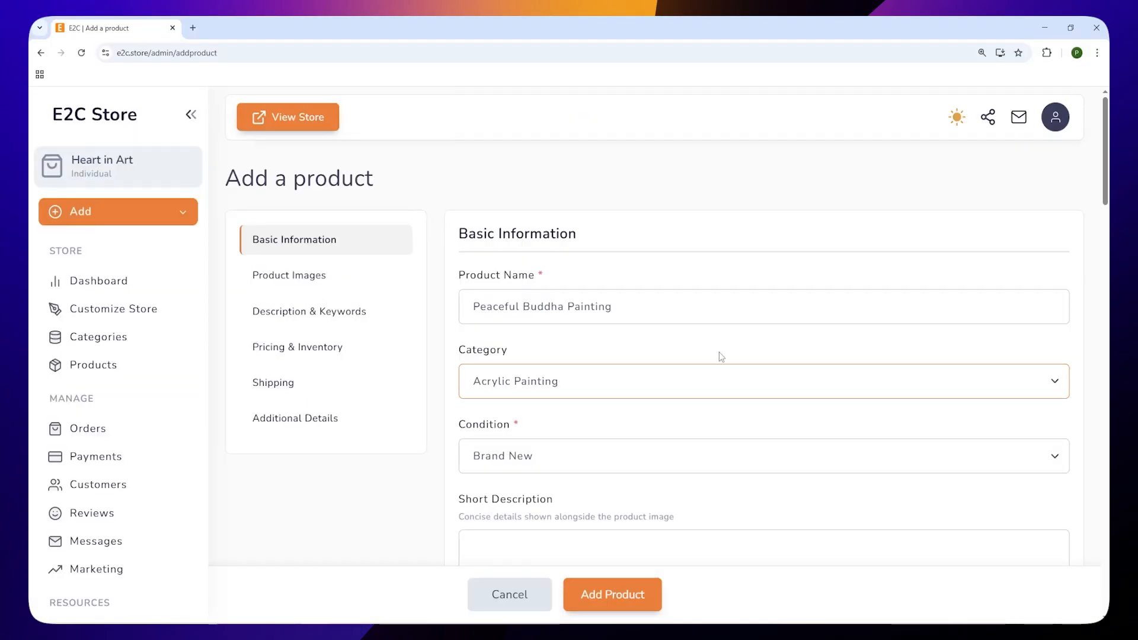
click(1057, 457)
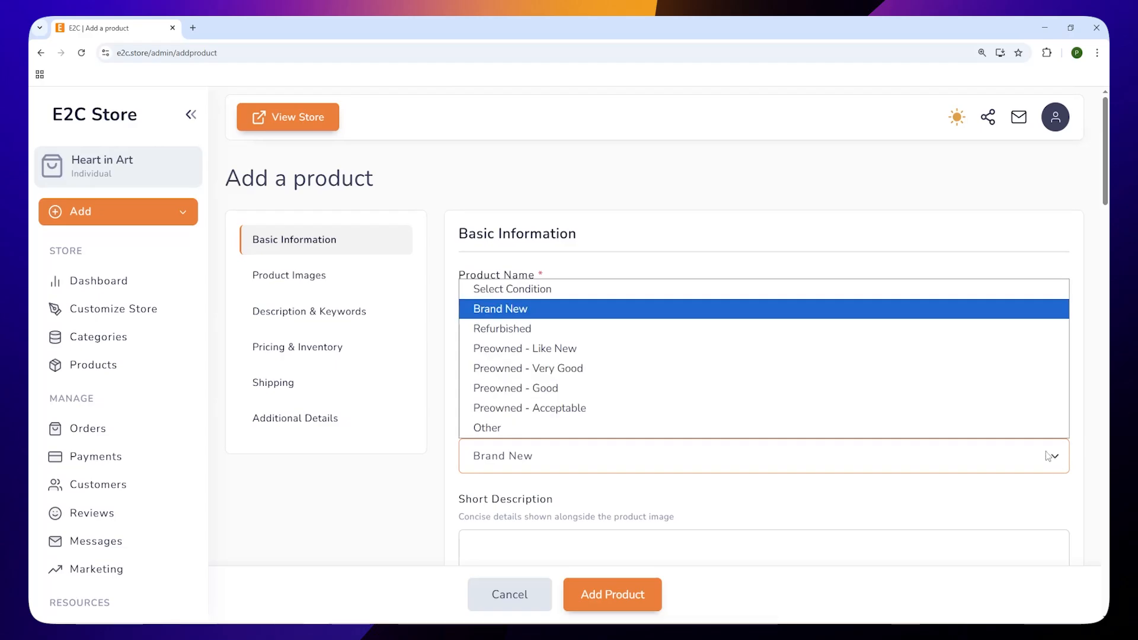
click(691, 309)
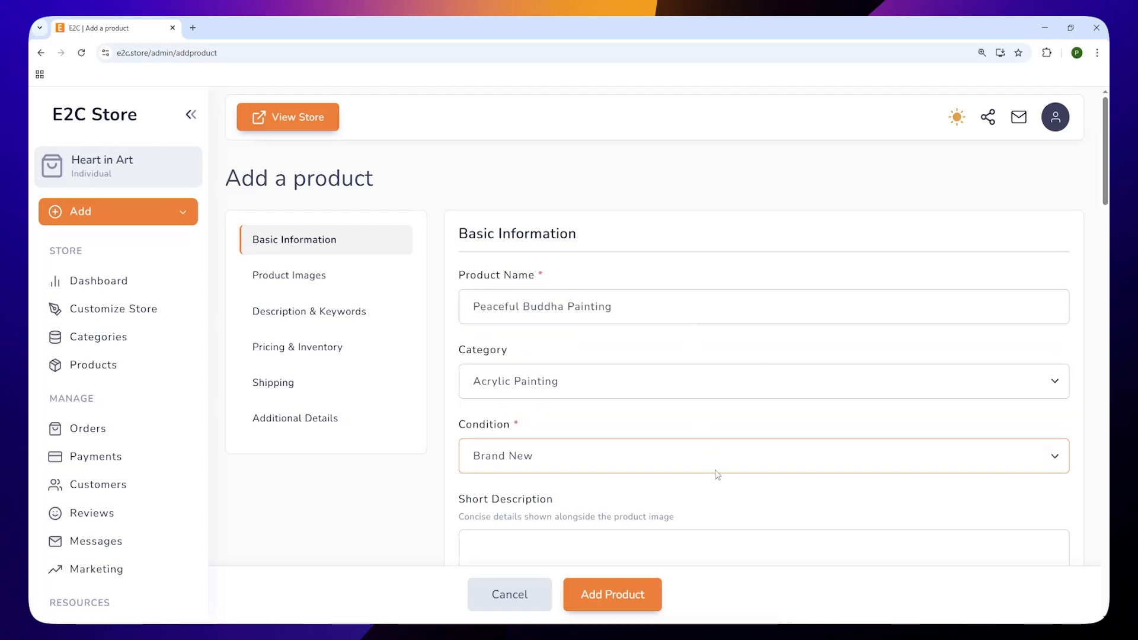
Step: Copy the two-line summary from the Word document into the short description, and generate the product code peaceful-buddha-painting
click(635, 539)
scroll(643, 532, down, 3)
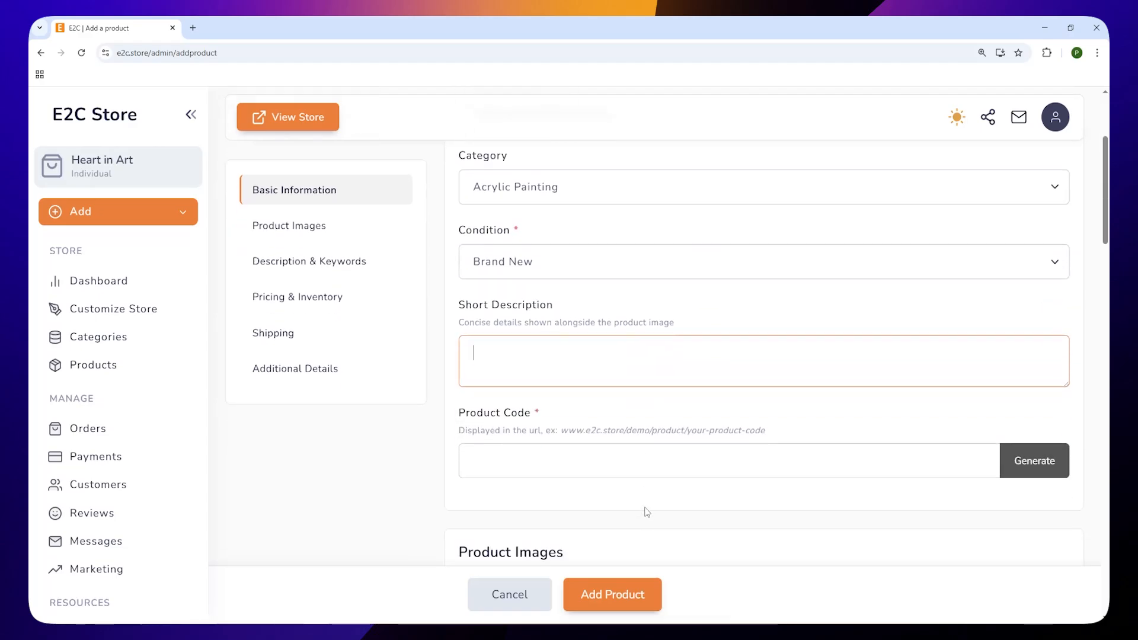
key(alt+Tab)
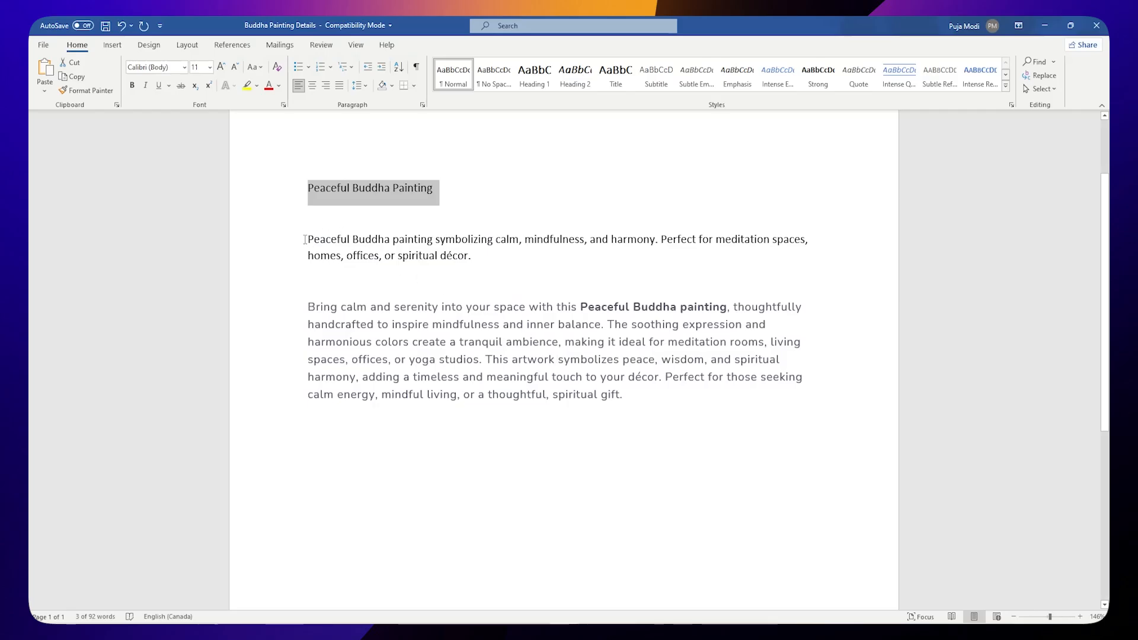
drag(309, 239, 465, 261)
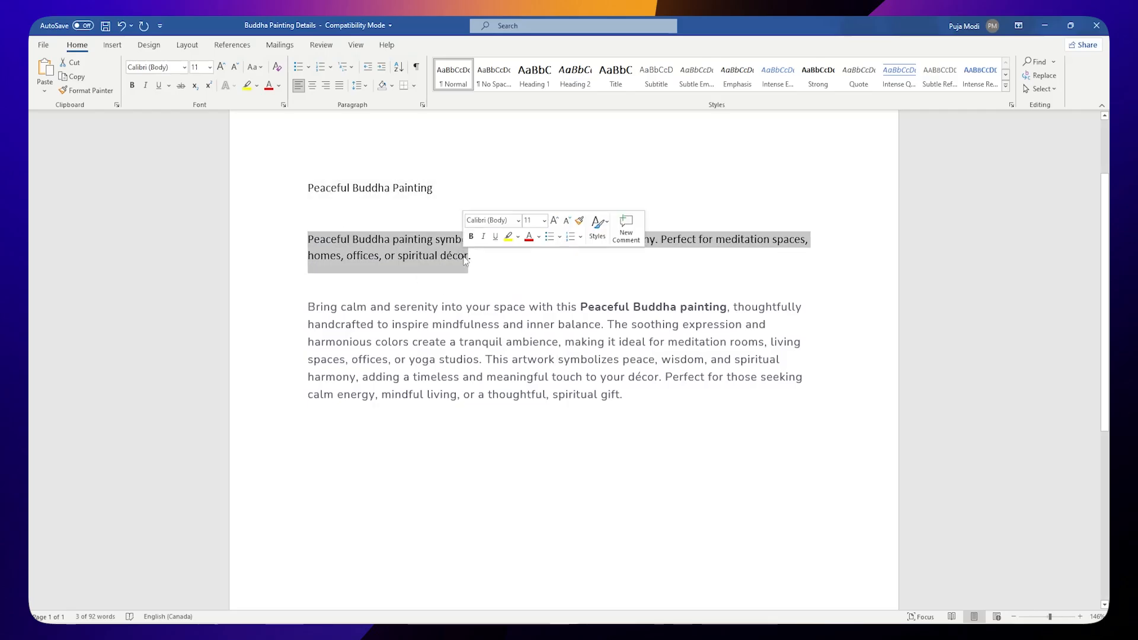
key(ctrl+c)
key(alt+Tab)
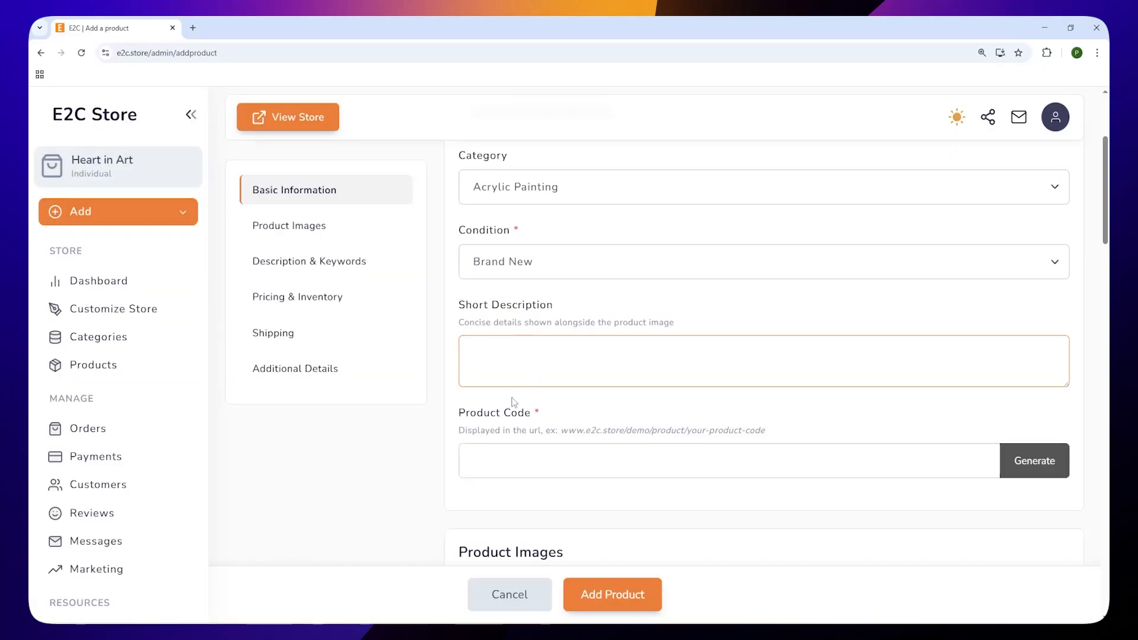
key(ctrl+v)
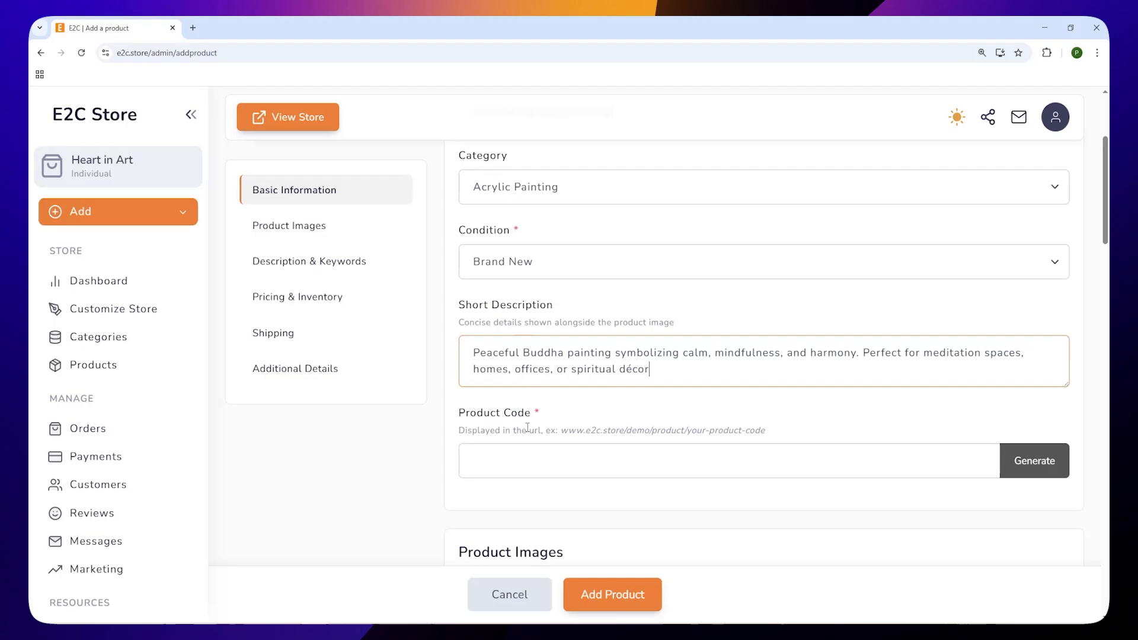
click(723, 460)
click(1037, 461)
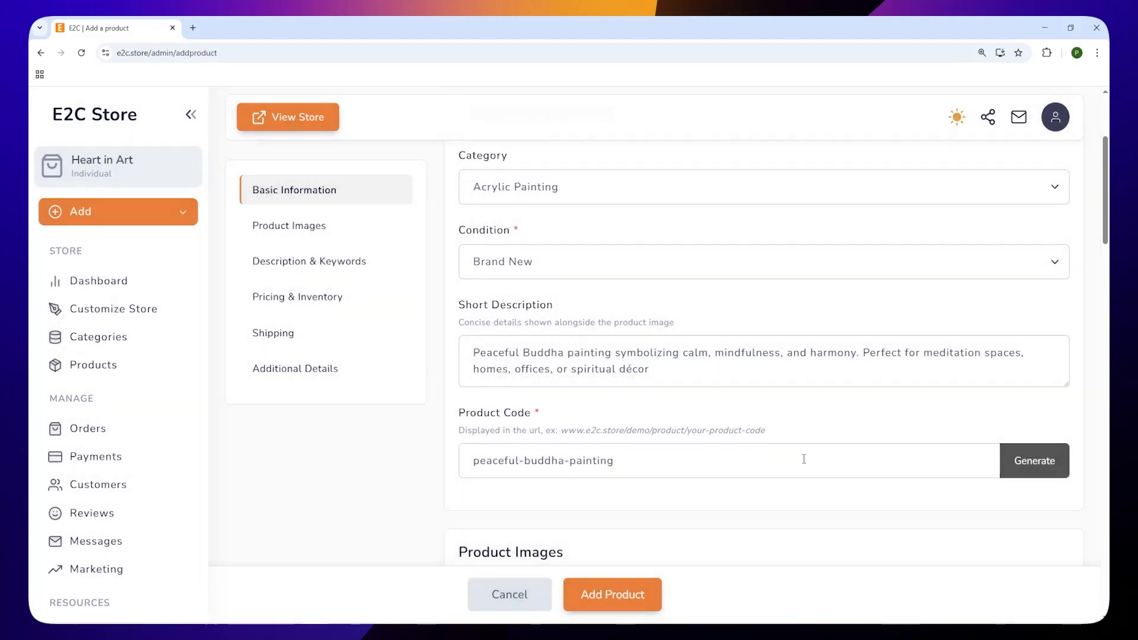
Step: Upload all five Buddha images from the Buddha Painting Images folder as product images
scroll(804, 460, down, 5)
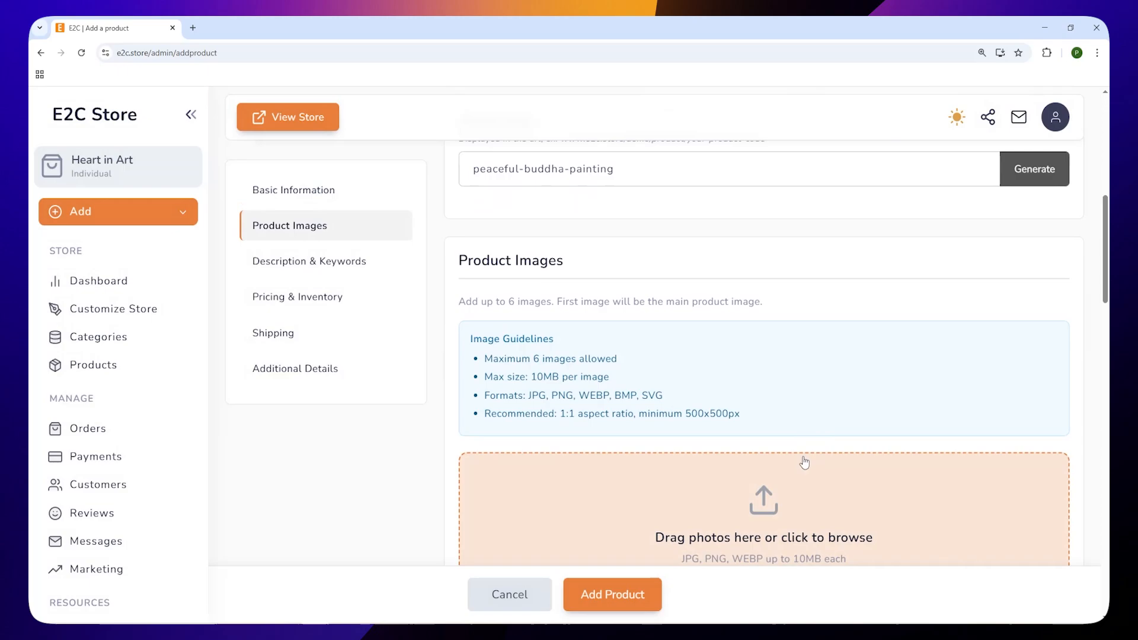
scroll(804, 461, down, 3)
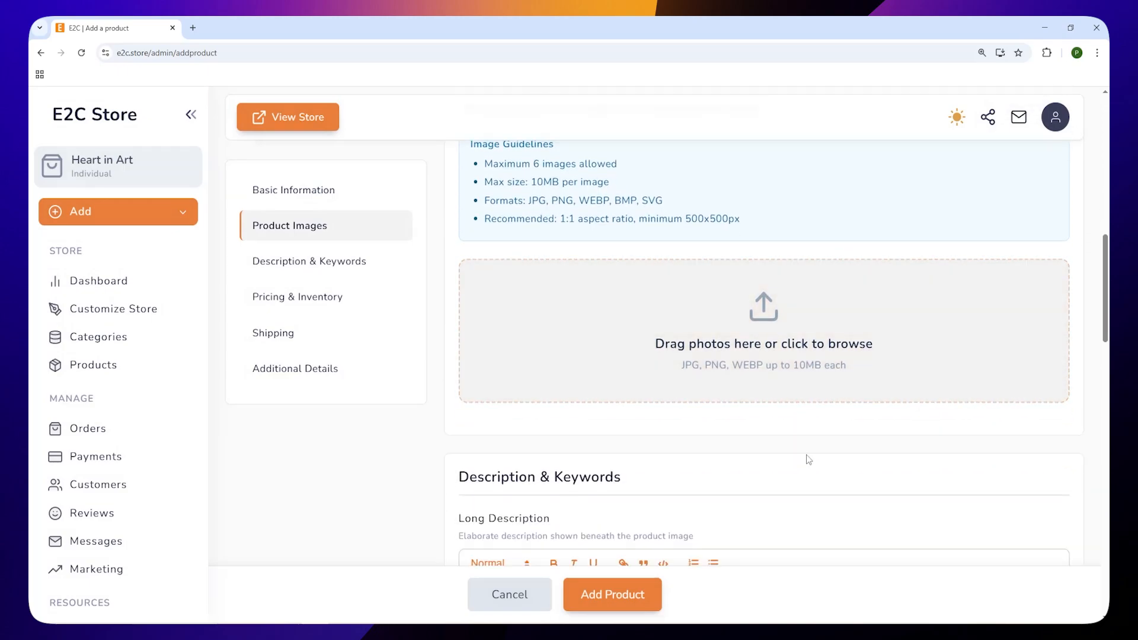
click(751, 340)
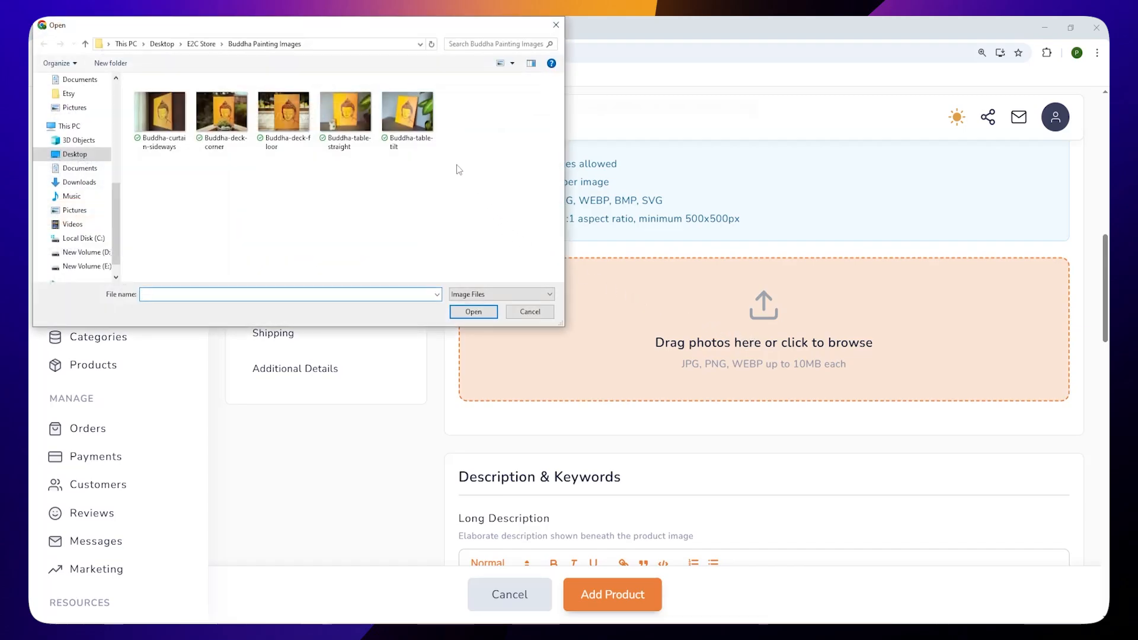
drag(453, 160, 629, 392)
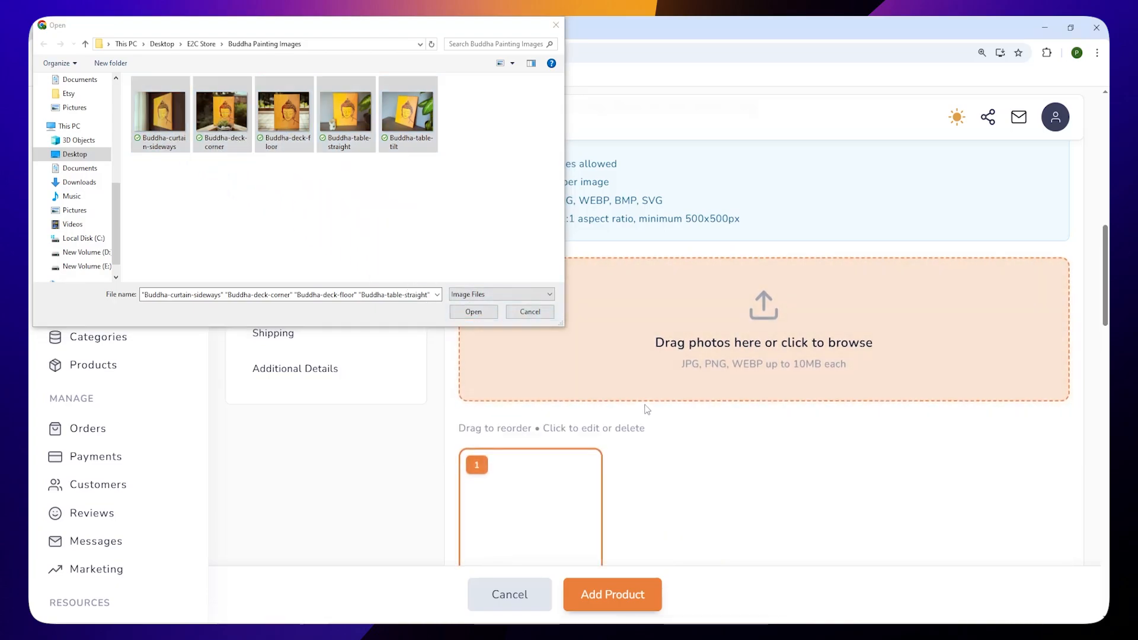
scroll(571, 335, down, 3)
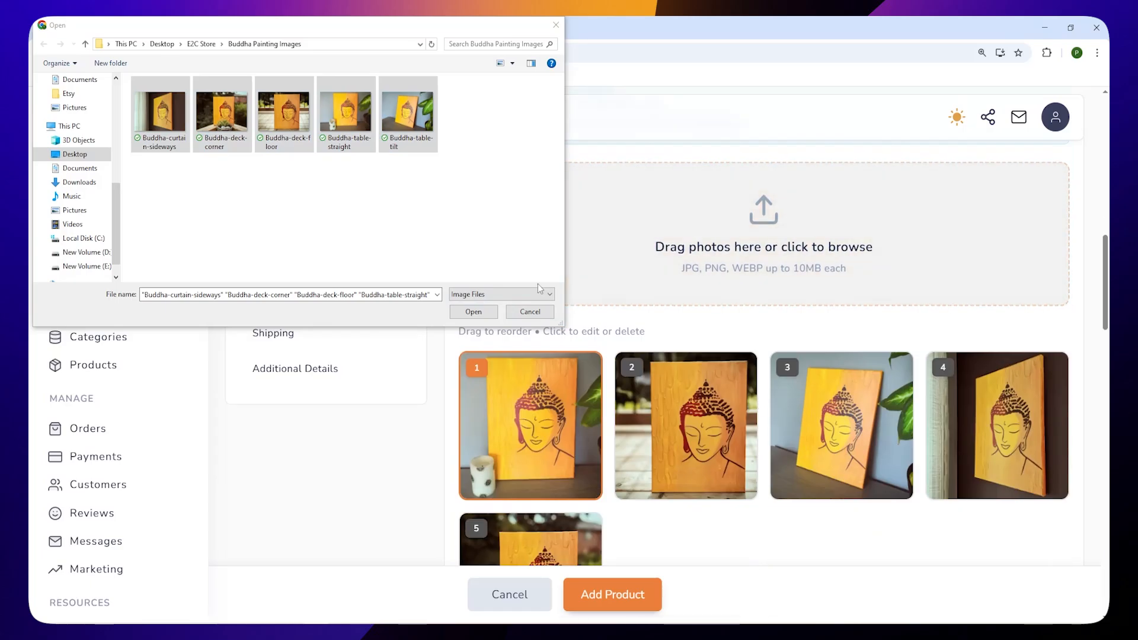
click(531, 311)
Step: Crop the fifth product image, showing the painting behind the potted plant, to a 1:1 aspect ratio, repositioning the photo within the crop frame
scroll(711, 526, down, 3)
click(514, 400)
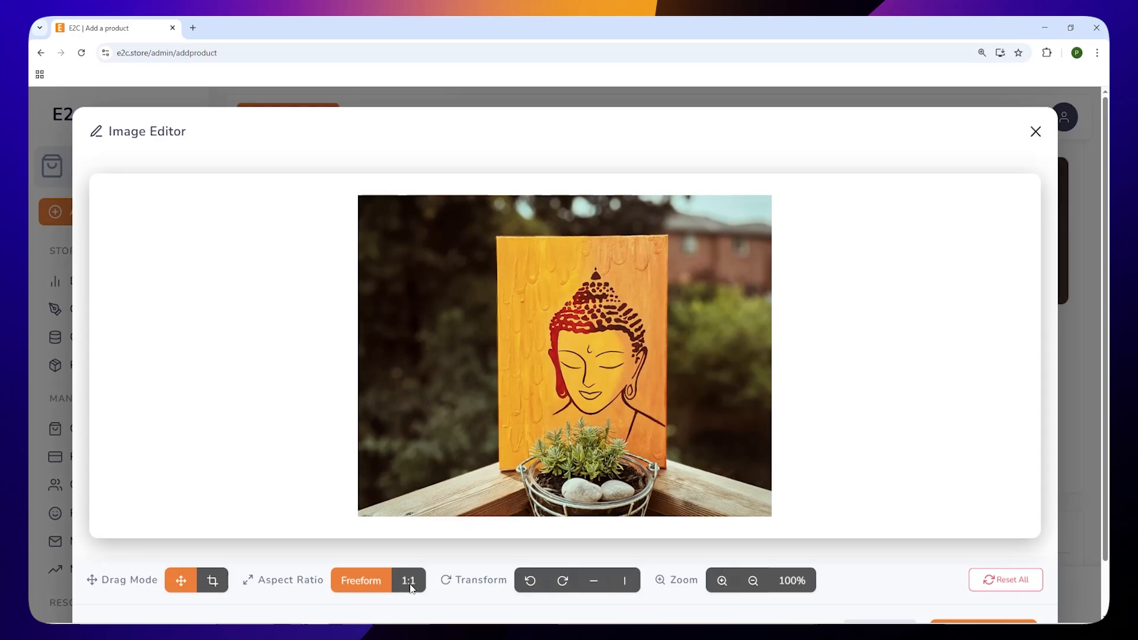
click(409, 582)
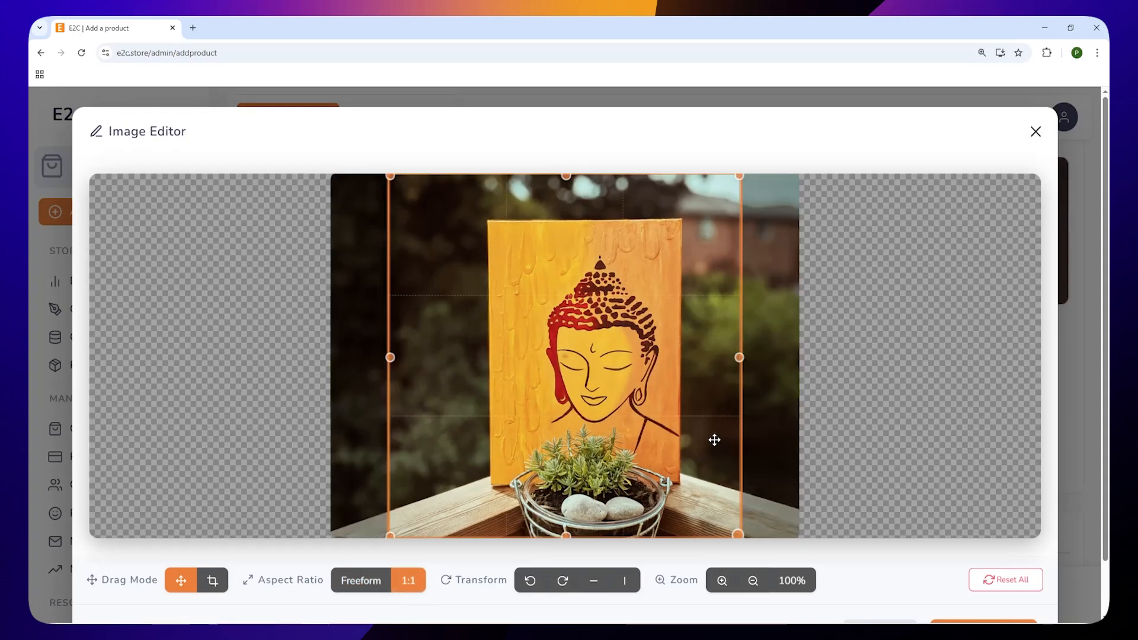
drag(739, 534, 722, 519)
drag(390, 176, 404, 189)
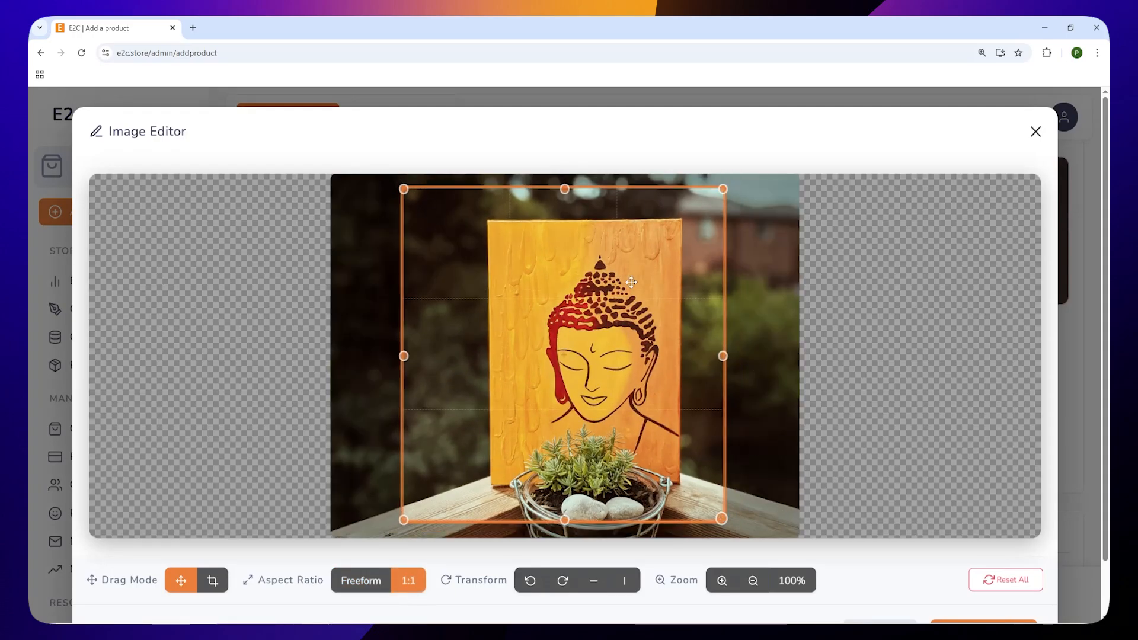
drag(722, 519, 740, 535)
drag(882, 455, 865, 457)
scroll(961, 503, down, 1)
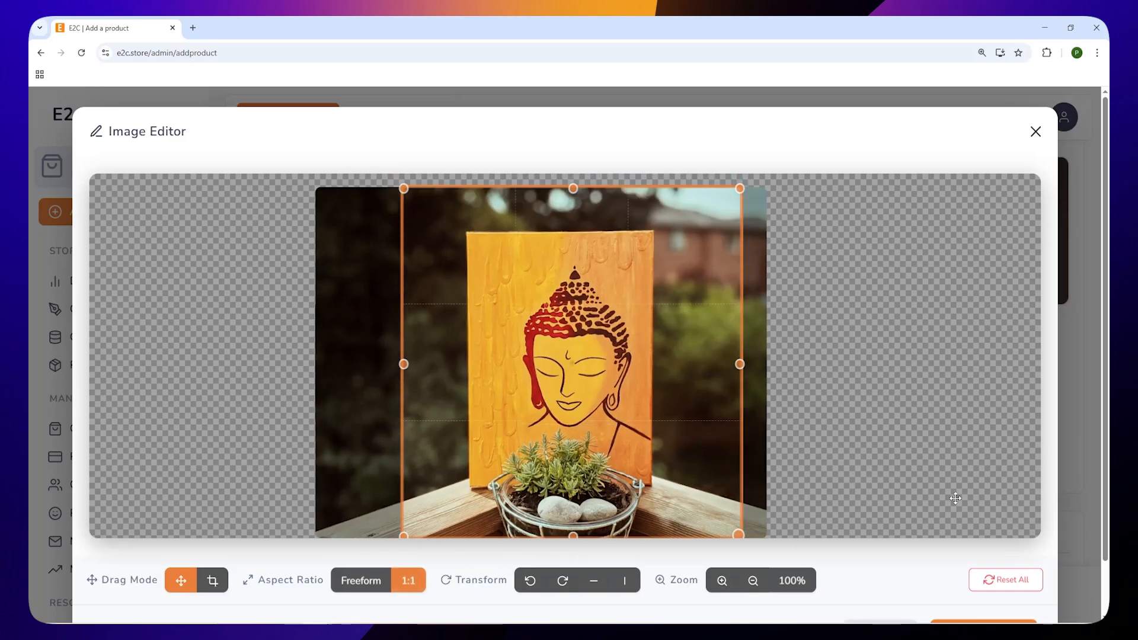
scroll(896, 478, up, 1)
scroll(855, 453, down, 1)
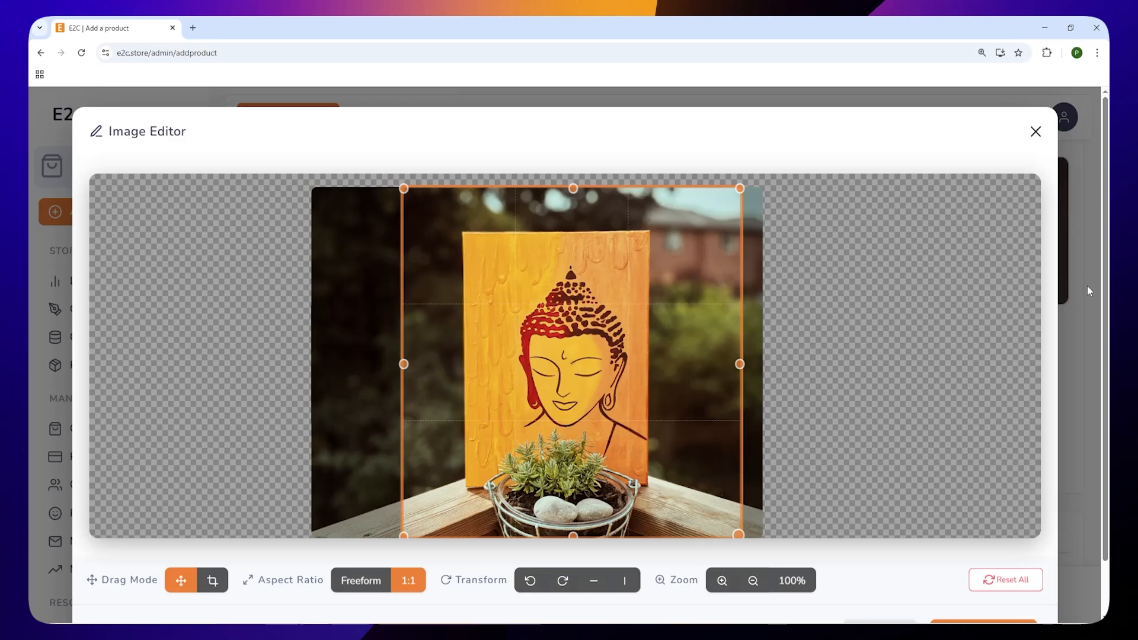
scroll(1090, 291, down, 1)
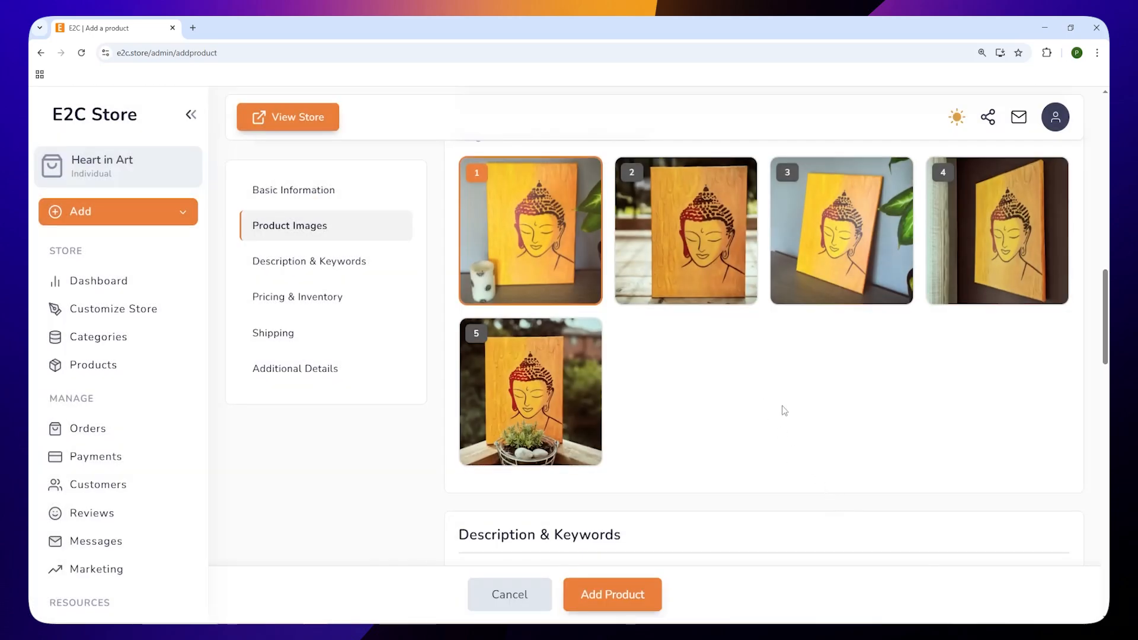
scroll(786, 409, up, 2)
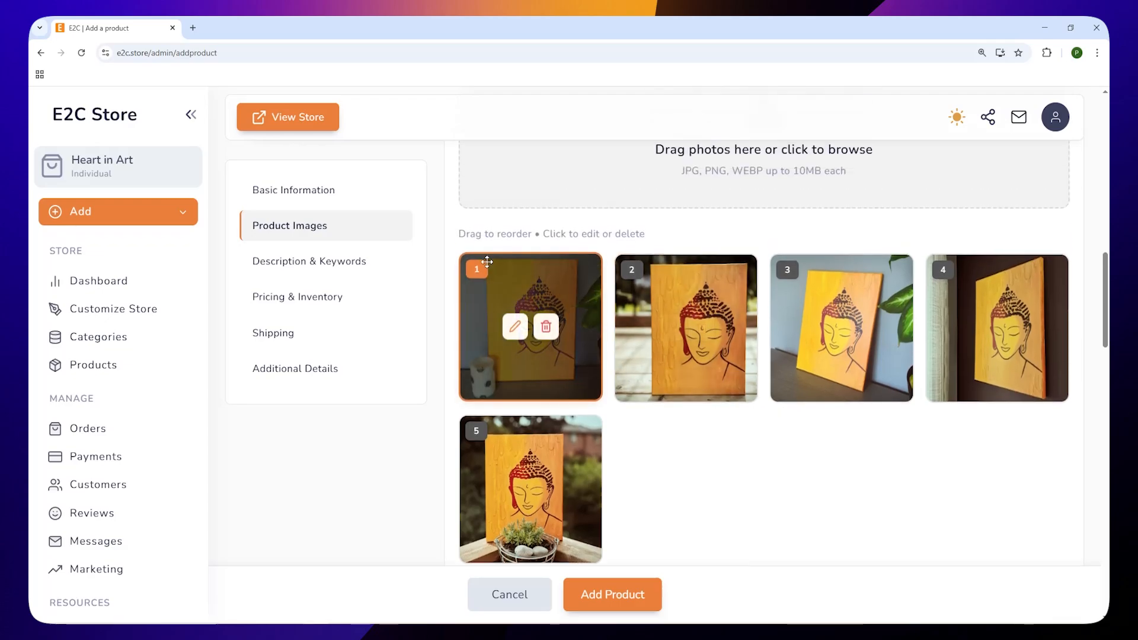
Step: Move the fifth product image, showing the painting behind the potted plant, to the first position in the image order
drag(462, 234, 522, 234)
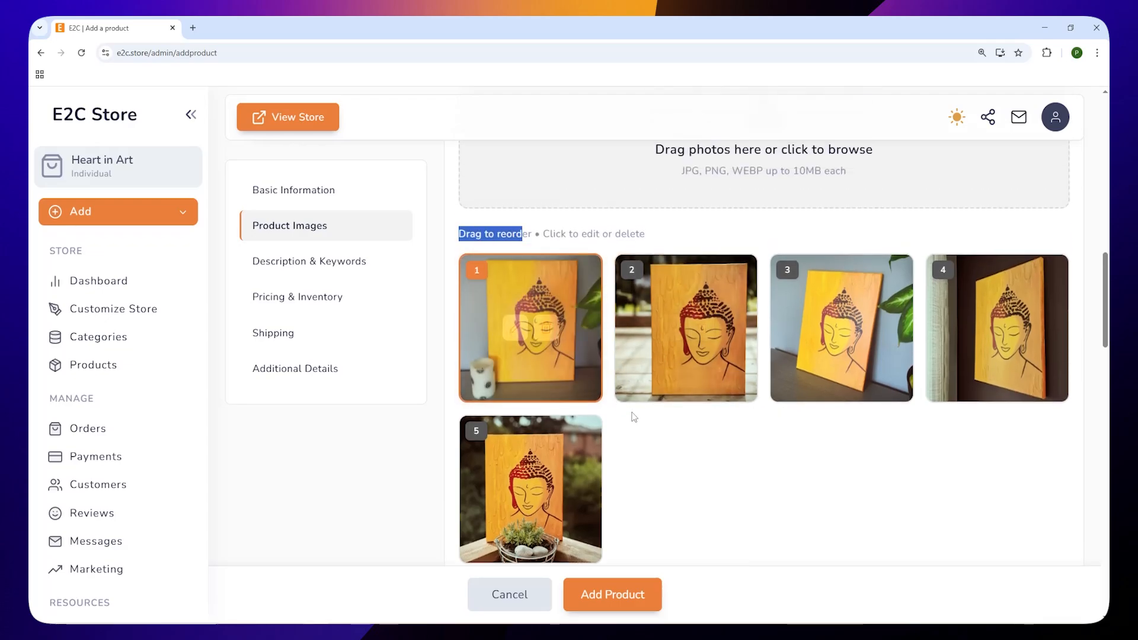
mouse_move(569, 491)
drag(568, 490, 560, 351)
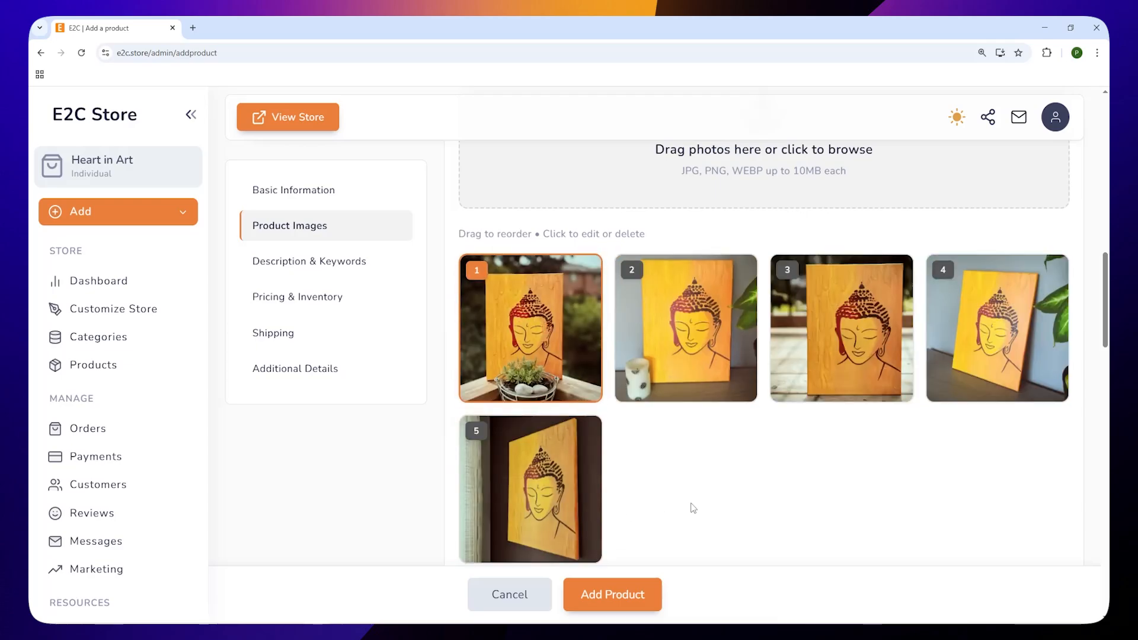
Step: Copy the long paragraph beginning "Bring calm and serenity" from the Word document into the product's long description
scroll(694, 507, down, 4)
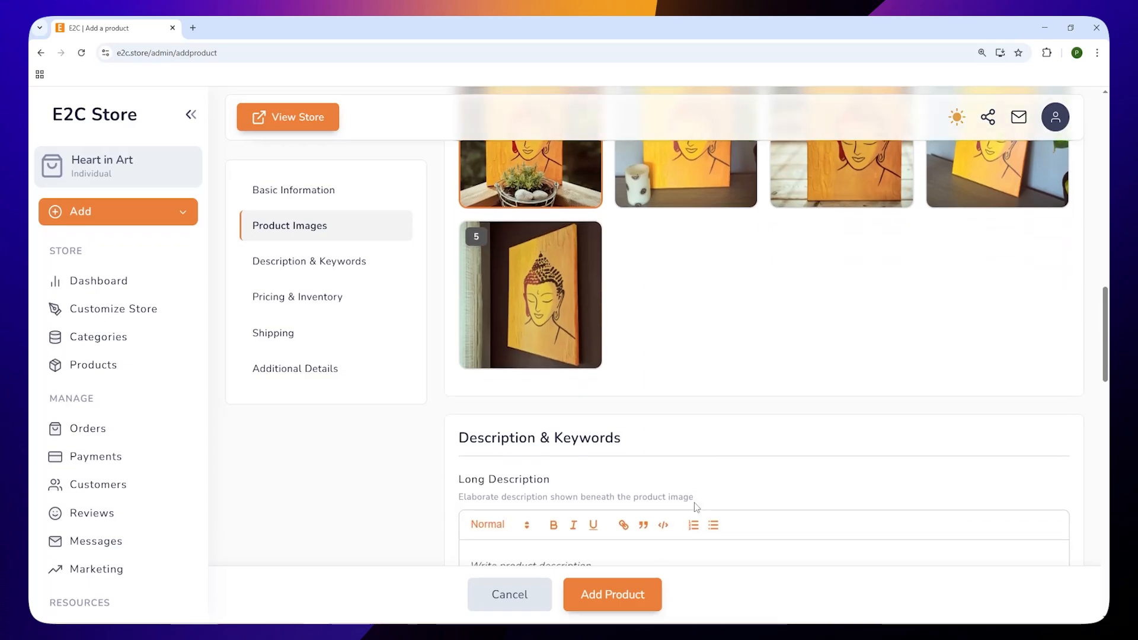
scroll(695, 492, up, 4)
scroll(696, 478, down, 5)
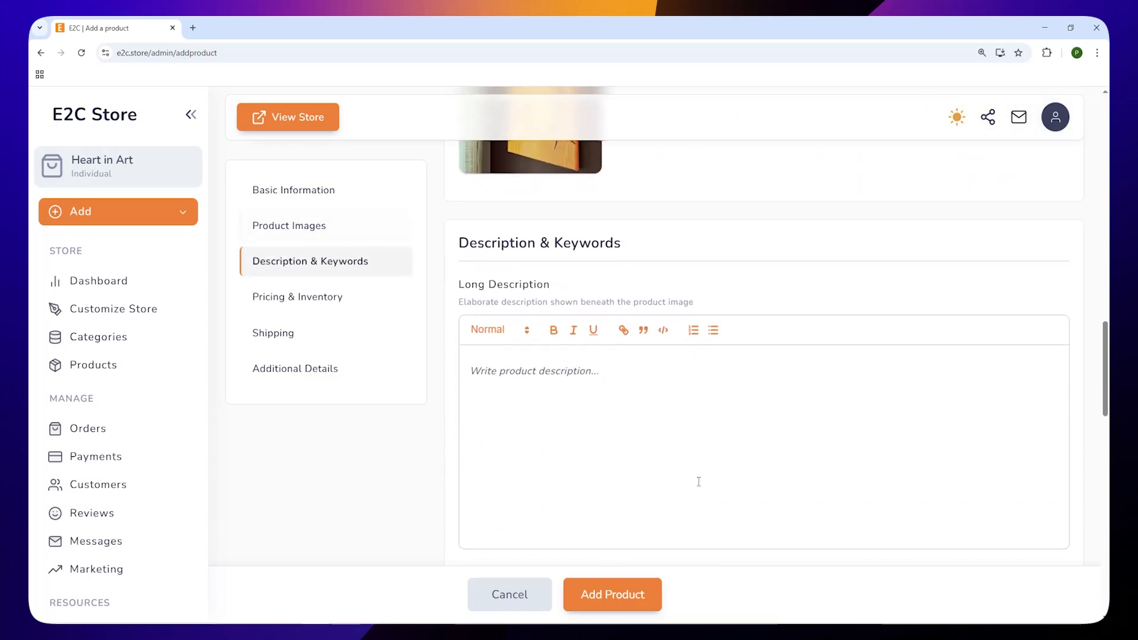
key(alt+Tab)
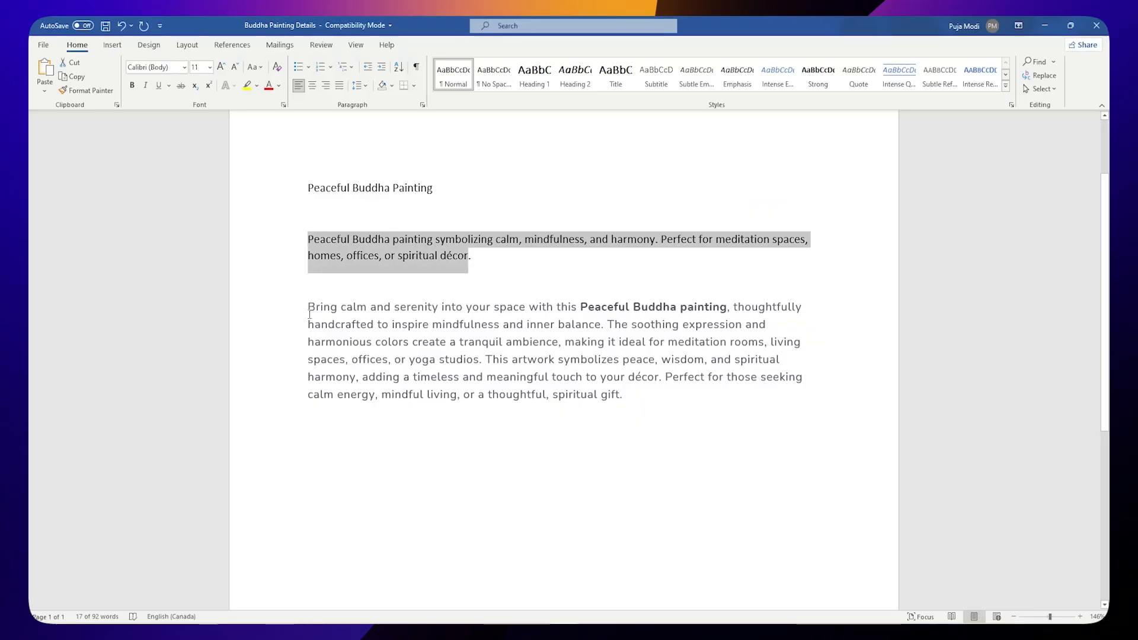
drag(309, 314, 622, 403)
key(ctrl+c)
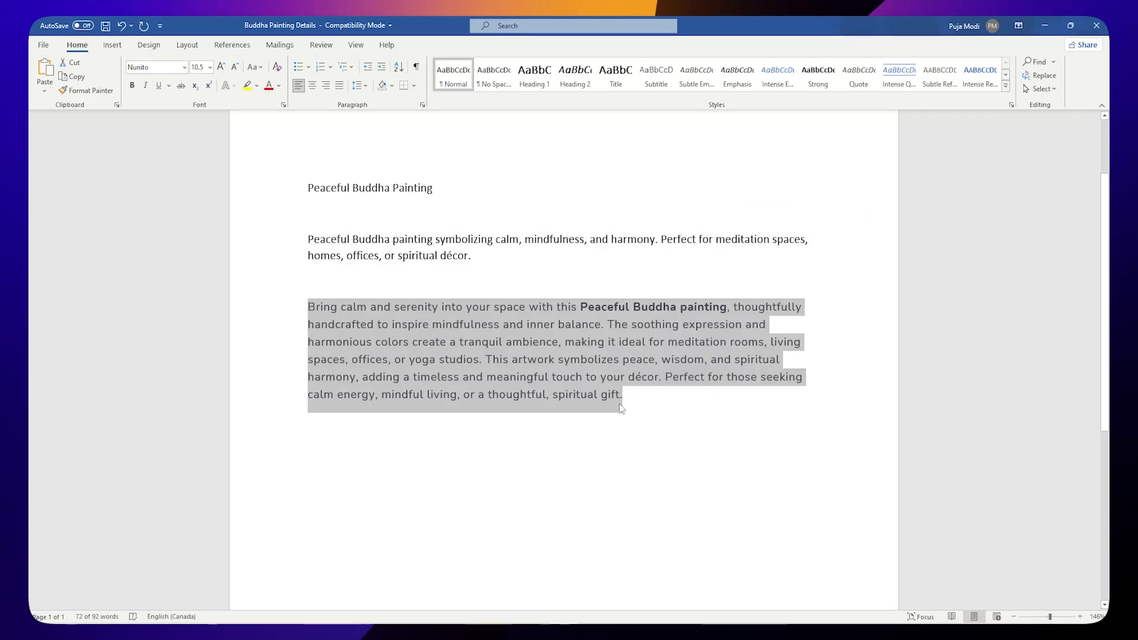
key(alt+Tab)
key(ctrl+v)
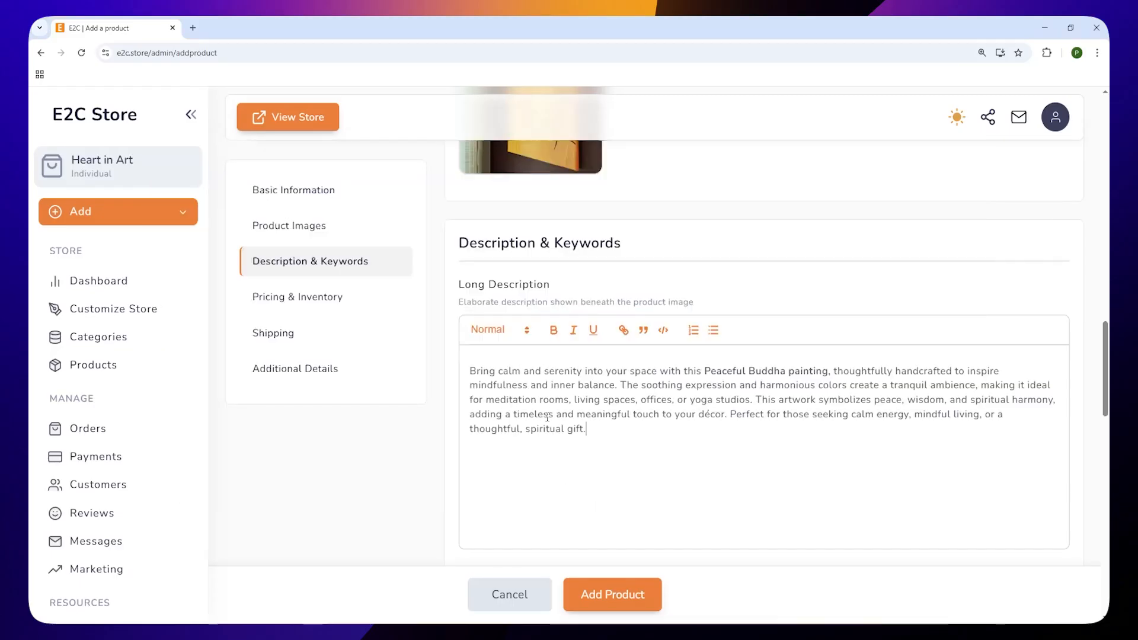
Step: Add the product keywords buddhapainting, acrylicpainting, homedecor and art
scroll(629, 511, down, 2)
scroll(604, 509, down, 3)
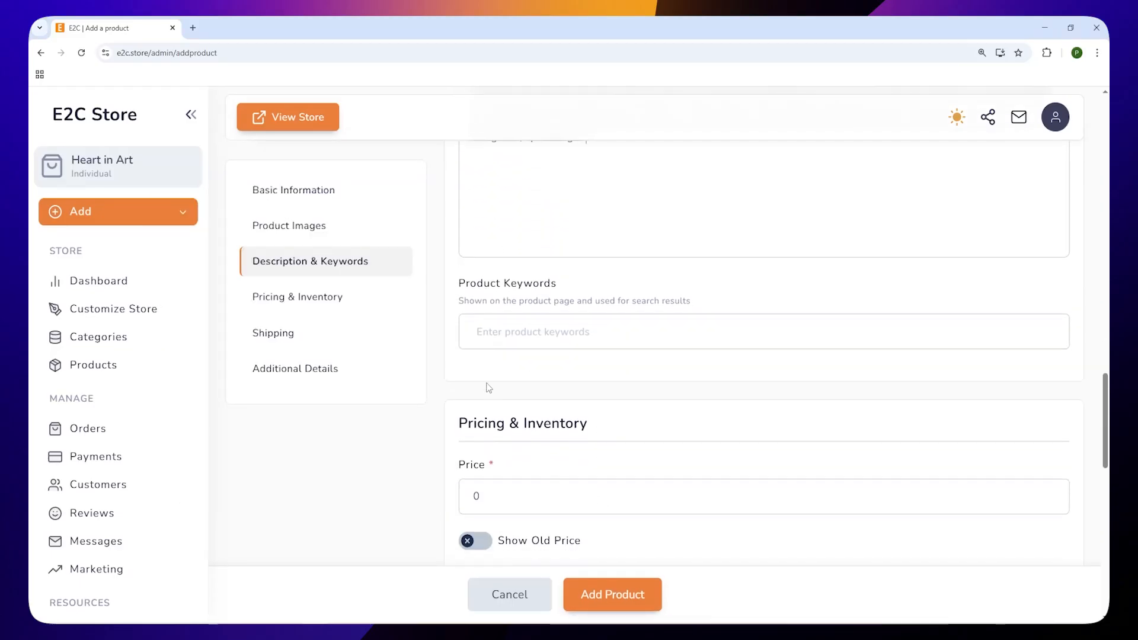
text(buddhapaint)
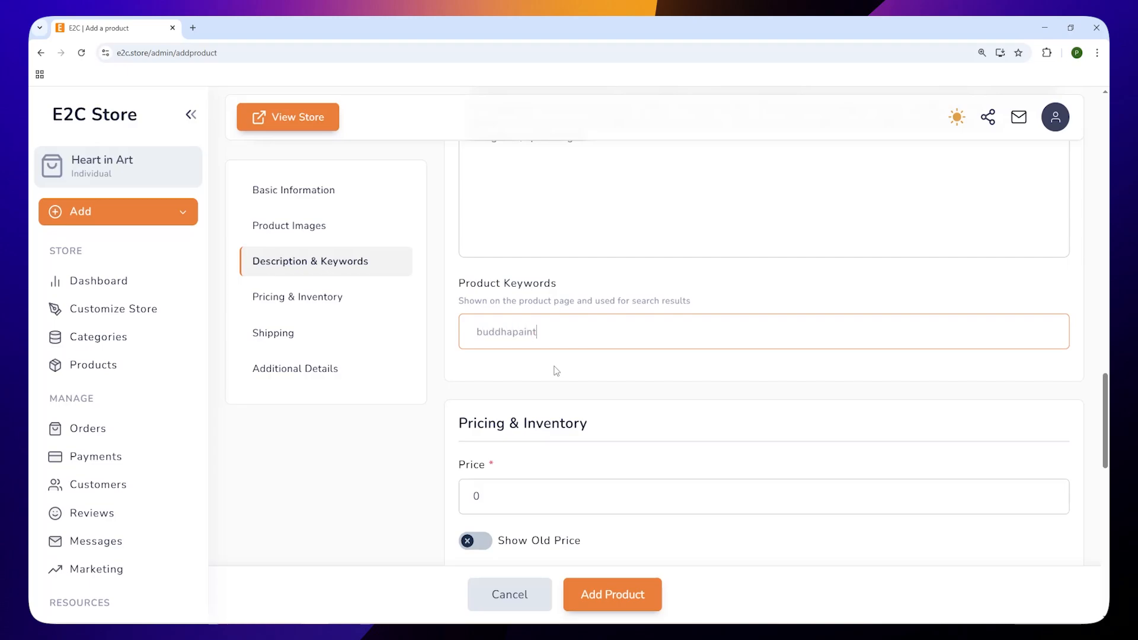
text(ing)
key(Return)
text(acrylicpa)
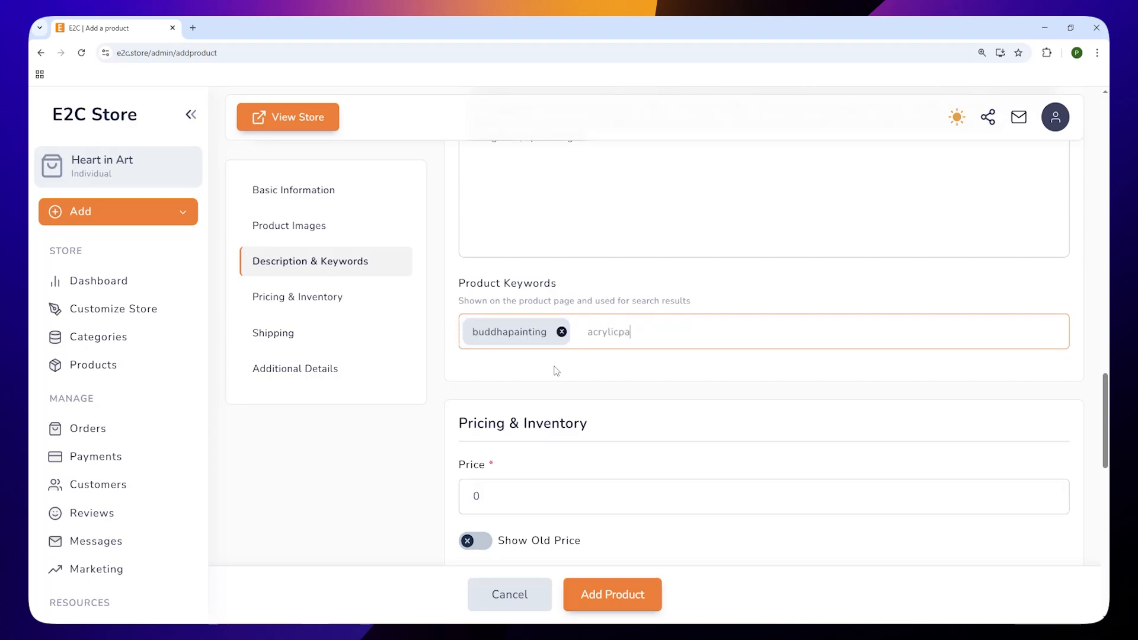
text(inting)
key(Return)
text(homedecor)
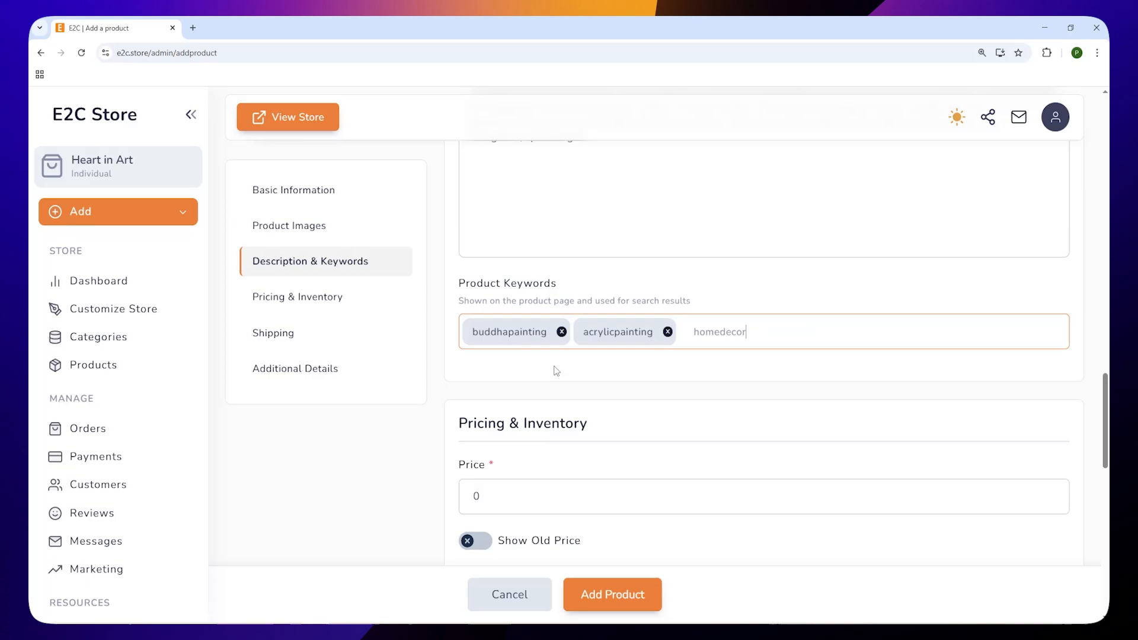
key(Return)
text(ar)
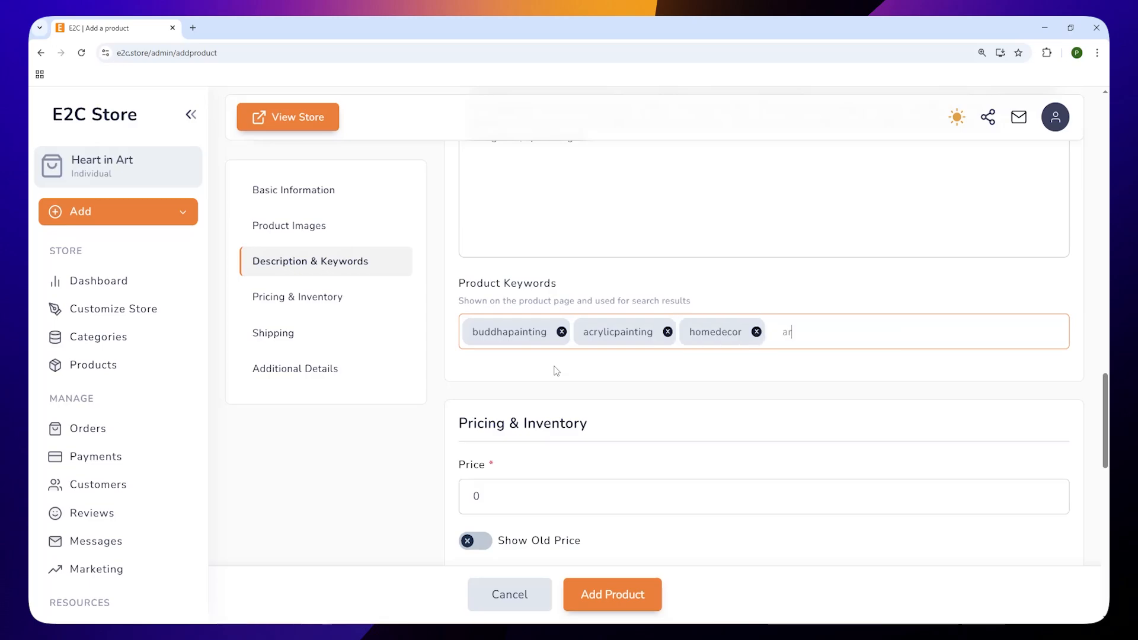
text(t)
key(Return)
Step: Set the product's price to 150, and toggle Show Old Price on and back off
scroll(534, 385, down, 2)
click(507, 408)
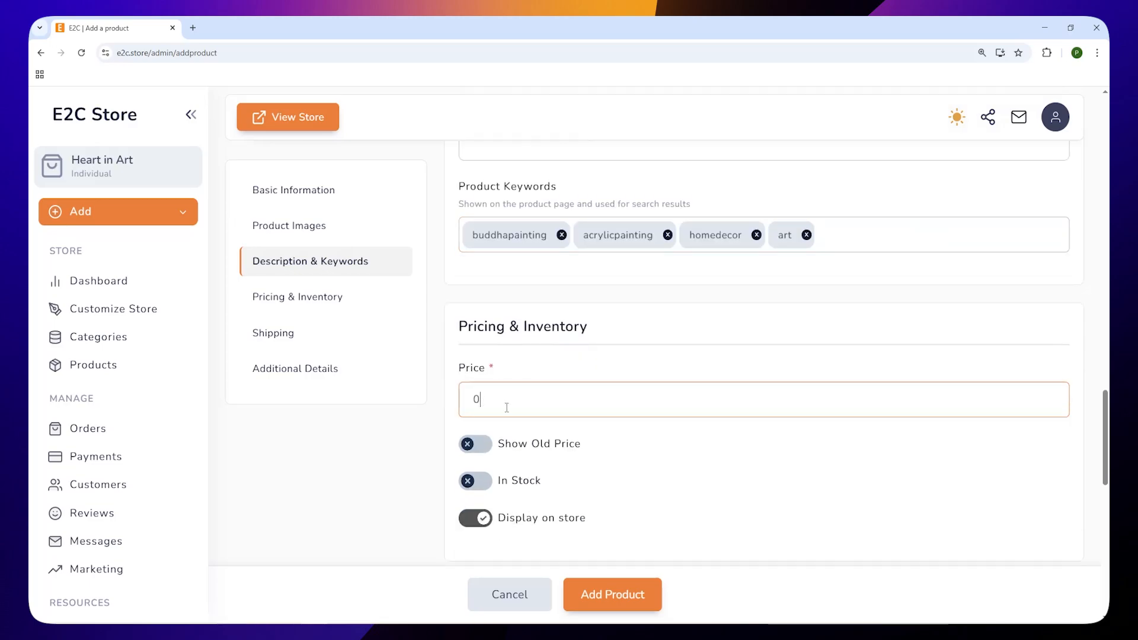
text(150)
click(477, 451)
click(478, 451)
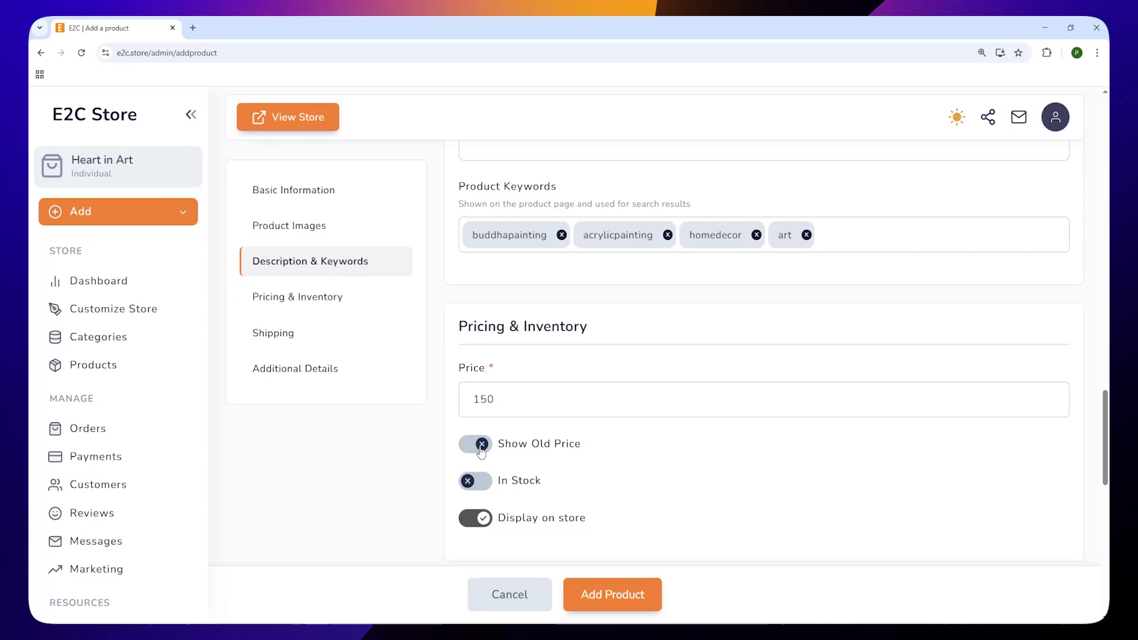
Step: Mark the product as in stock with an inventory quantity of 1, and toggle Display on store off and back on
click(480, 490)
scroll(522, 497, down, 2)
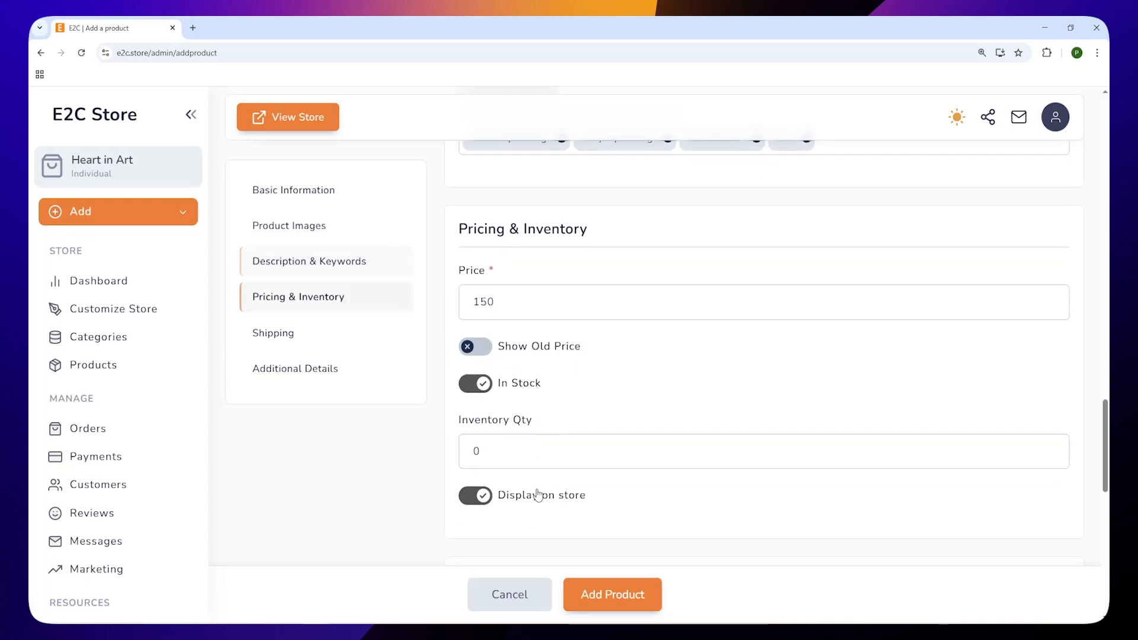
click(486, 454)
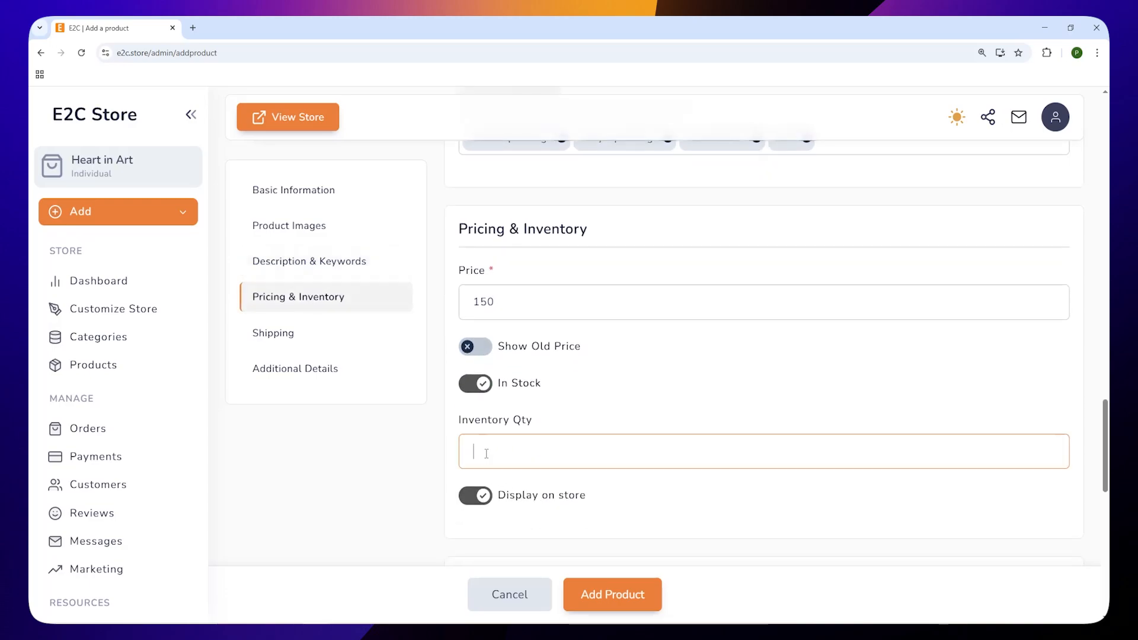
text(1)
scroll(623, 502, down, 2)
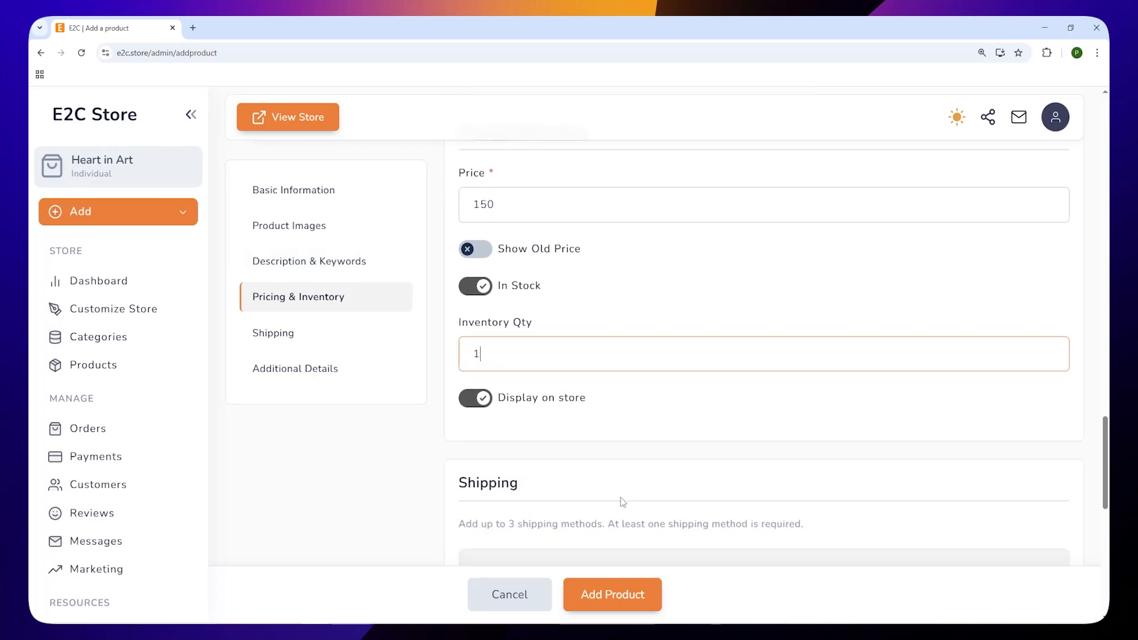
click(480, 406)
click(479, 405)
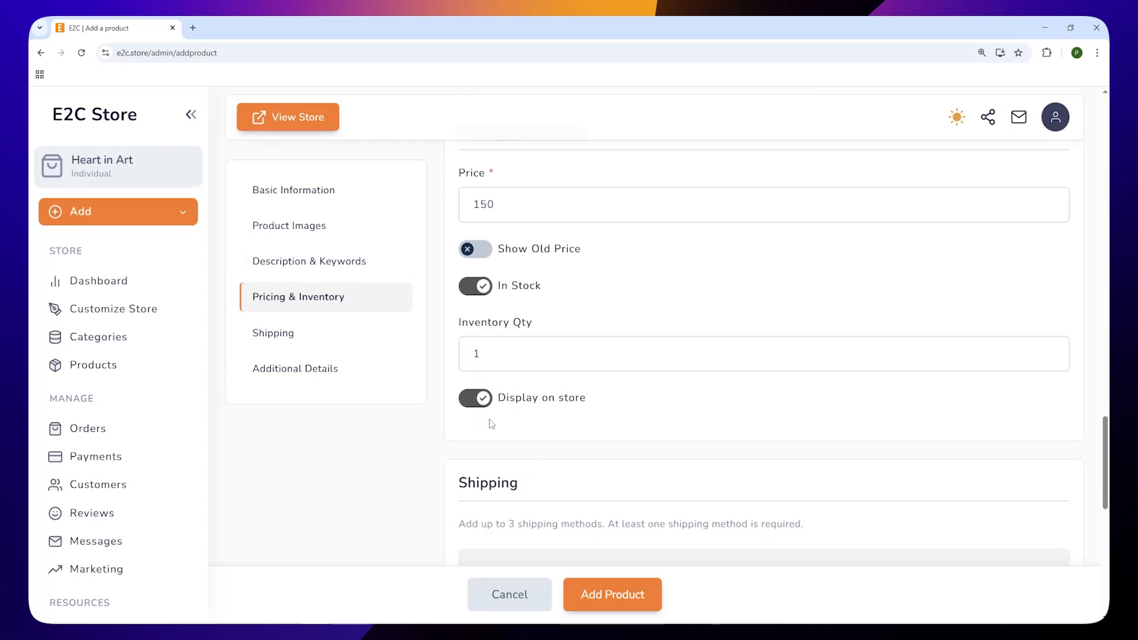
Step: Set the delivery time of the Standard Shipping method to 7-14 business days
scroll(491, 425, down, 2)
scroll(493, 422, down, 4)
scroll(492, 421, up, 1)
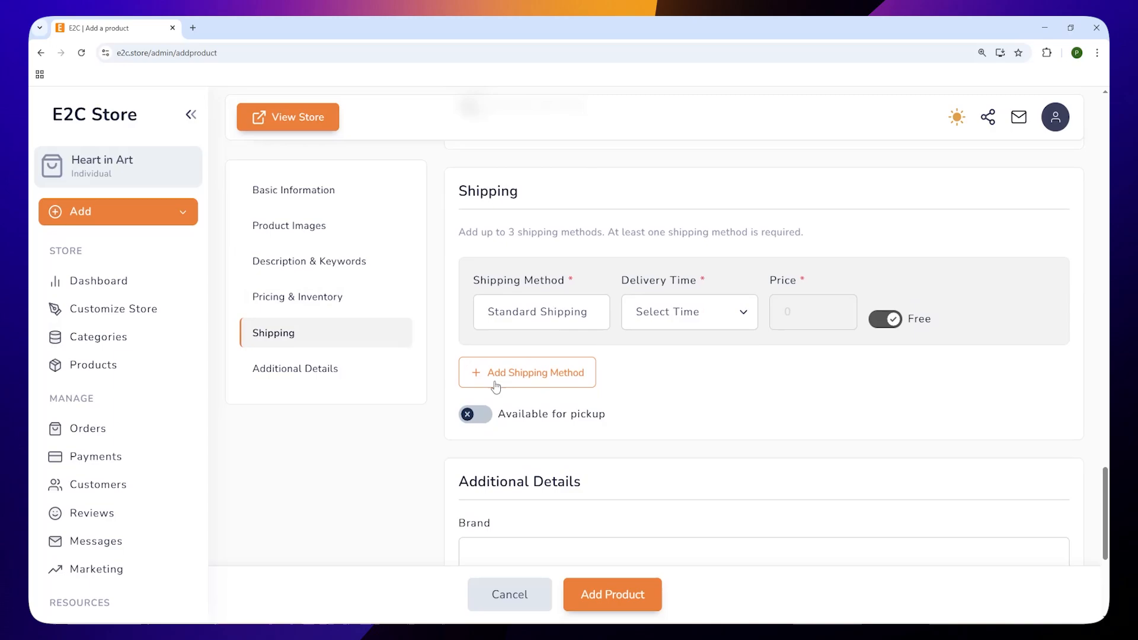
drag(593, 317, 478, 318)
click(673, 359)
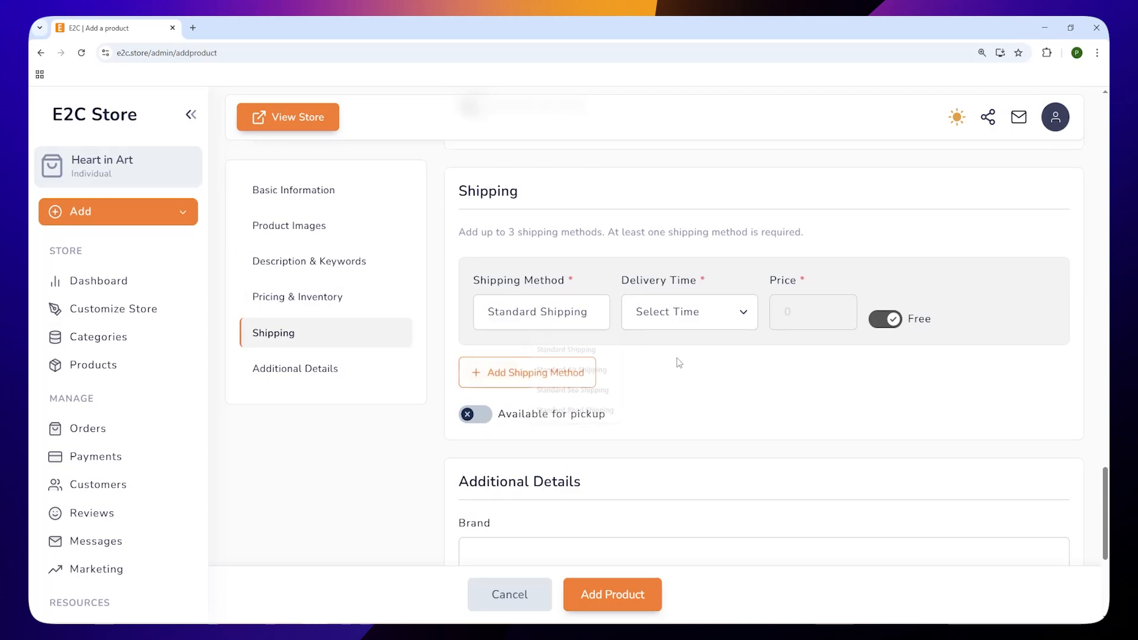
click(743, 320)
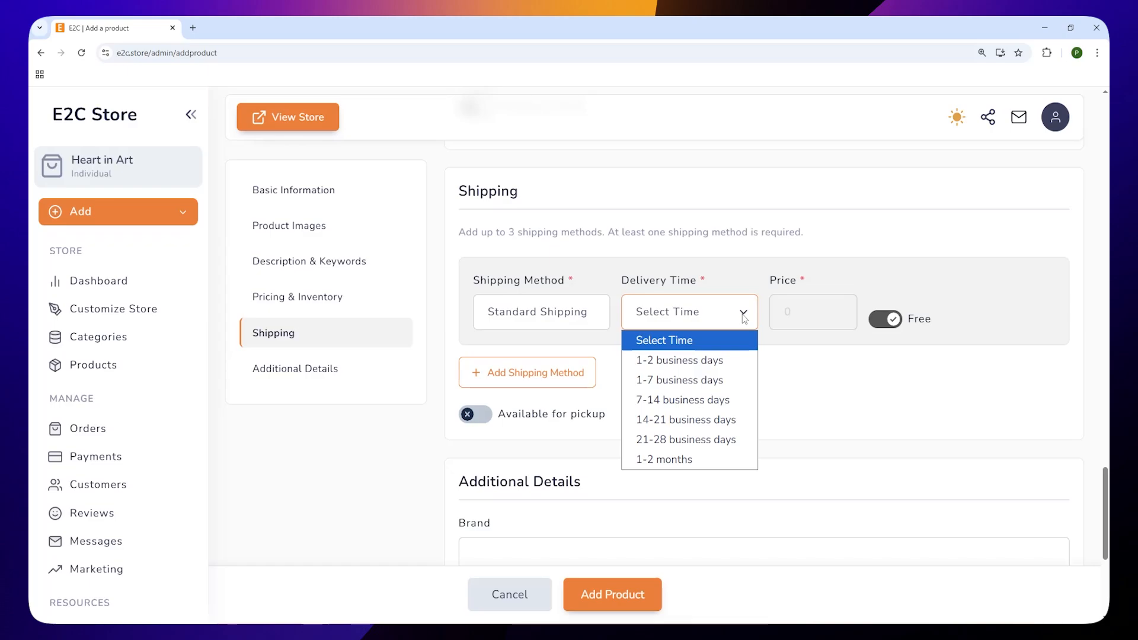
click(703, 399)
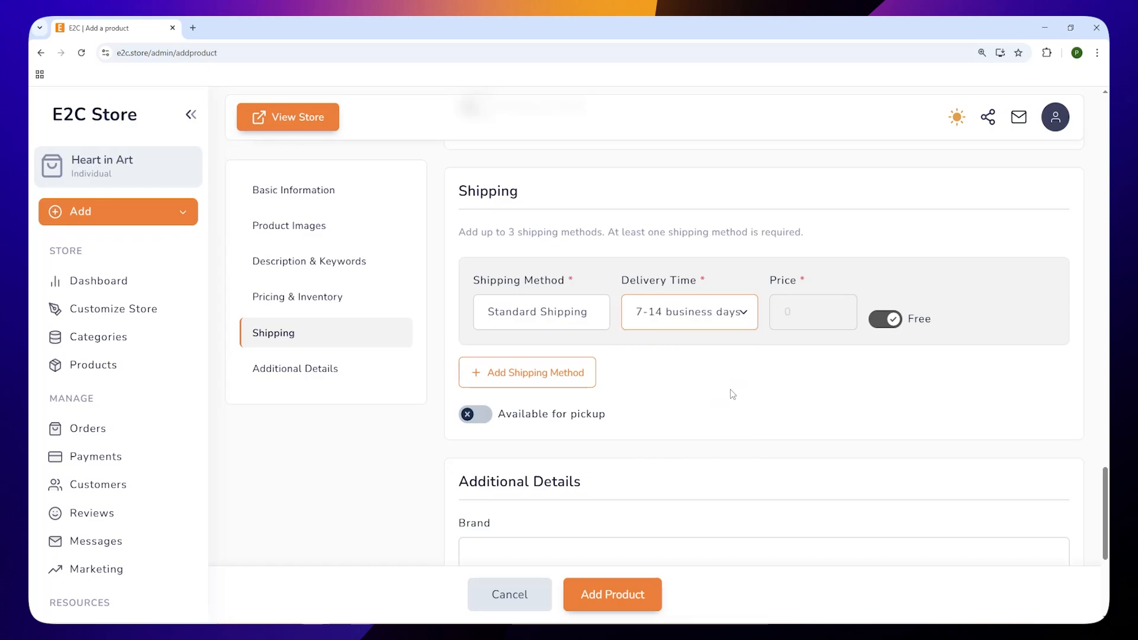
Step: Turn off free delivery for Standard Shipping with a price of 15, and make the product available for pickup
click(878, 322)
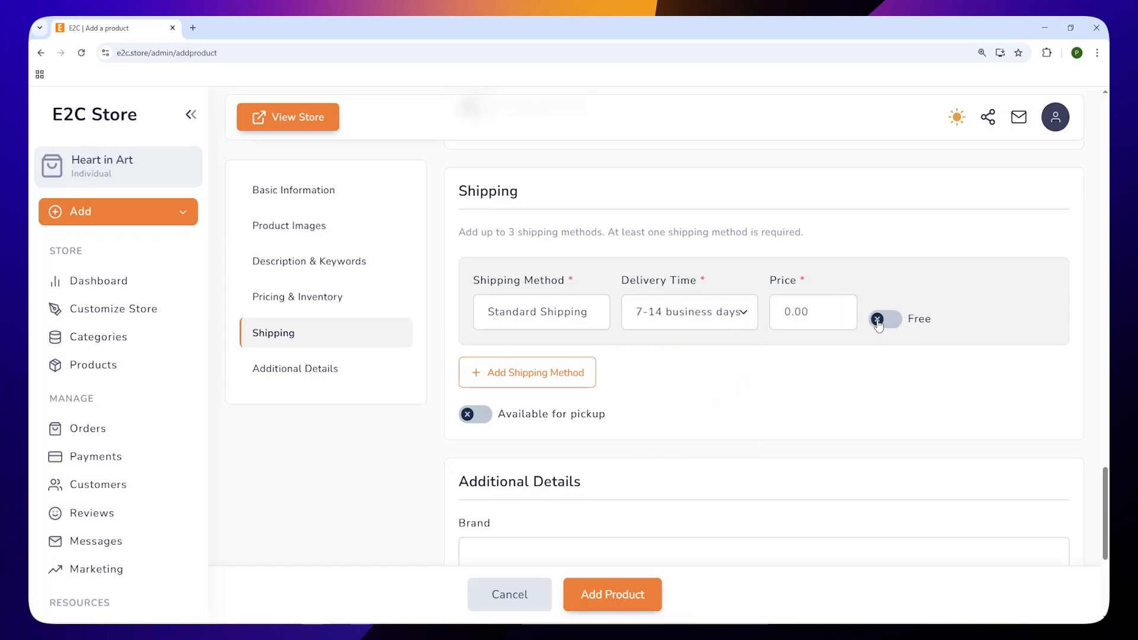
click(878, 323)
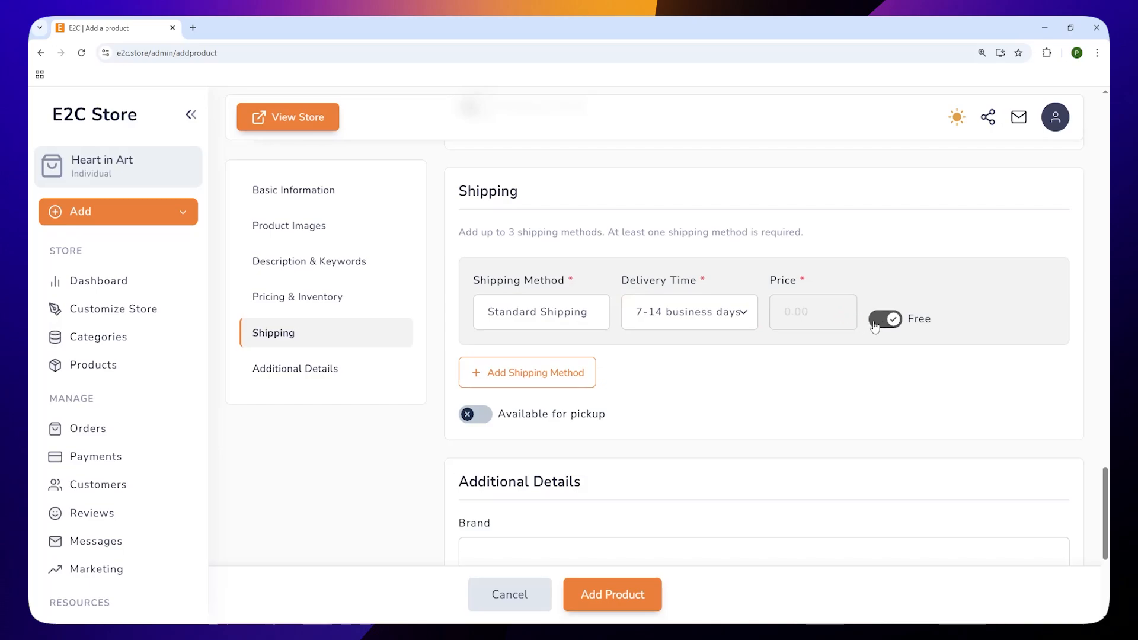
click(876, 325)
click(789, 315)
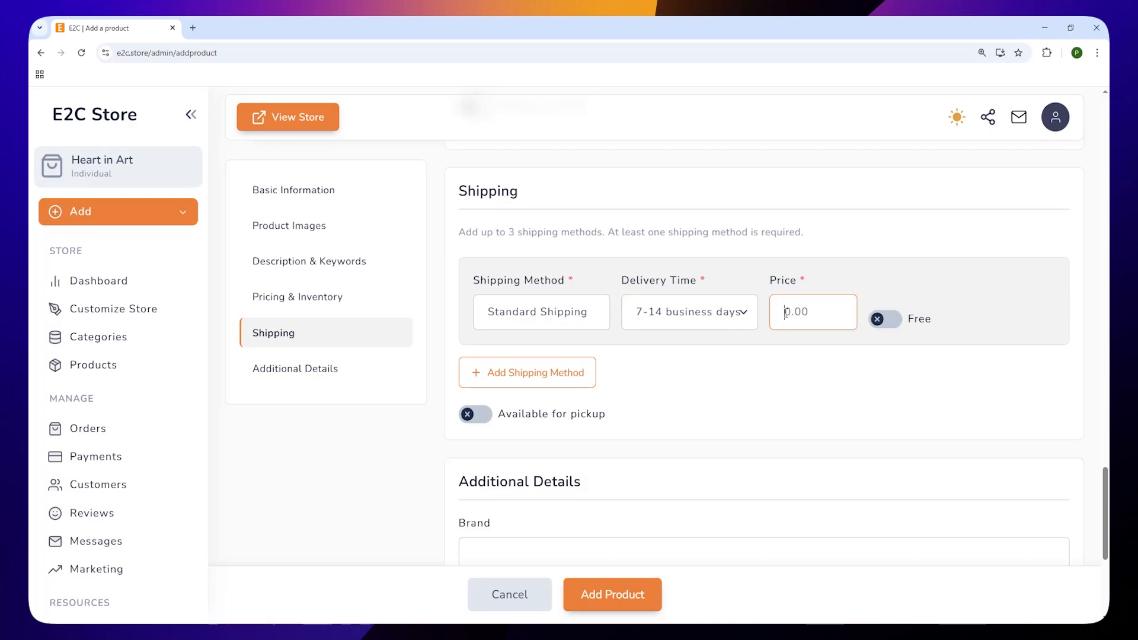
text(15)
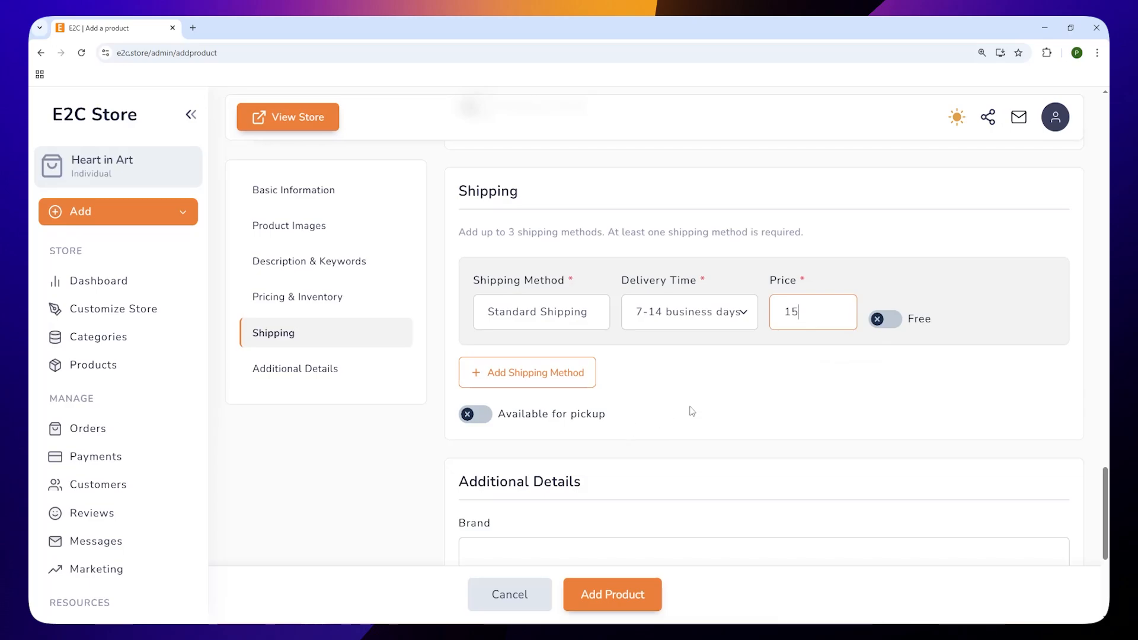
scroll(691, 411, down, 2)
click(481, 326)
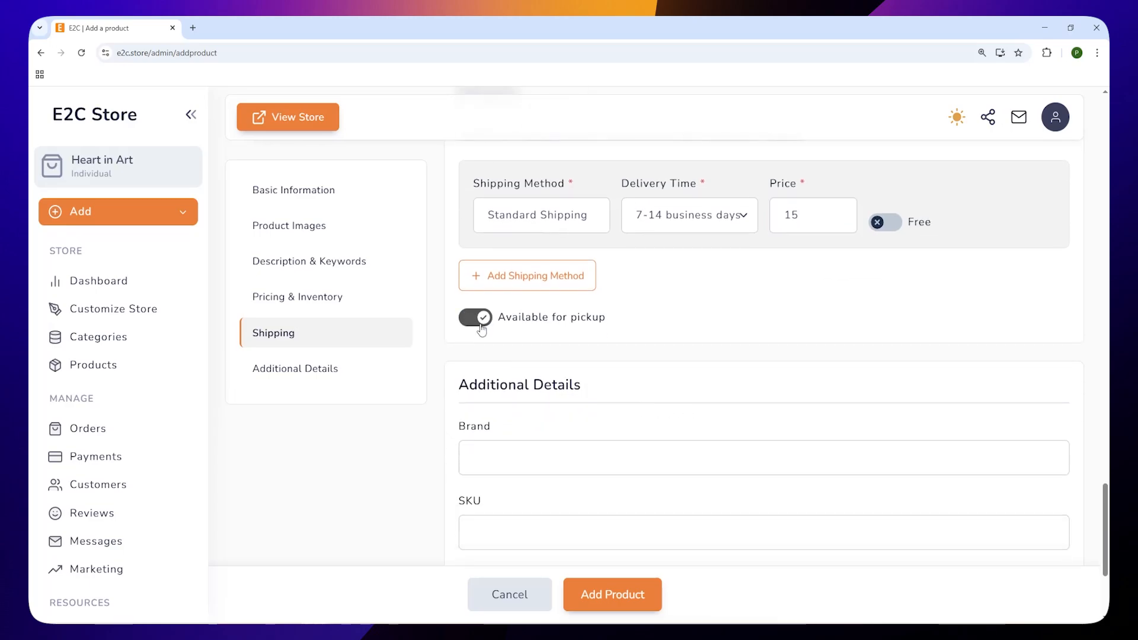
click(531, 283)
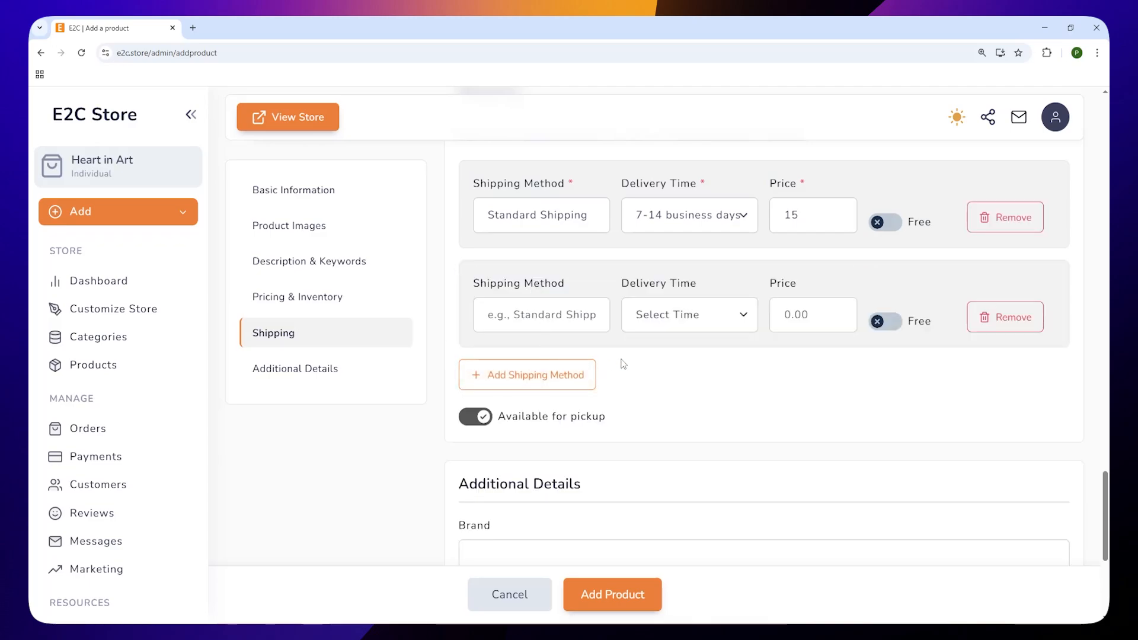
scroll(624, 364, up, 4)
scroll(624, 363, down, 2)
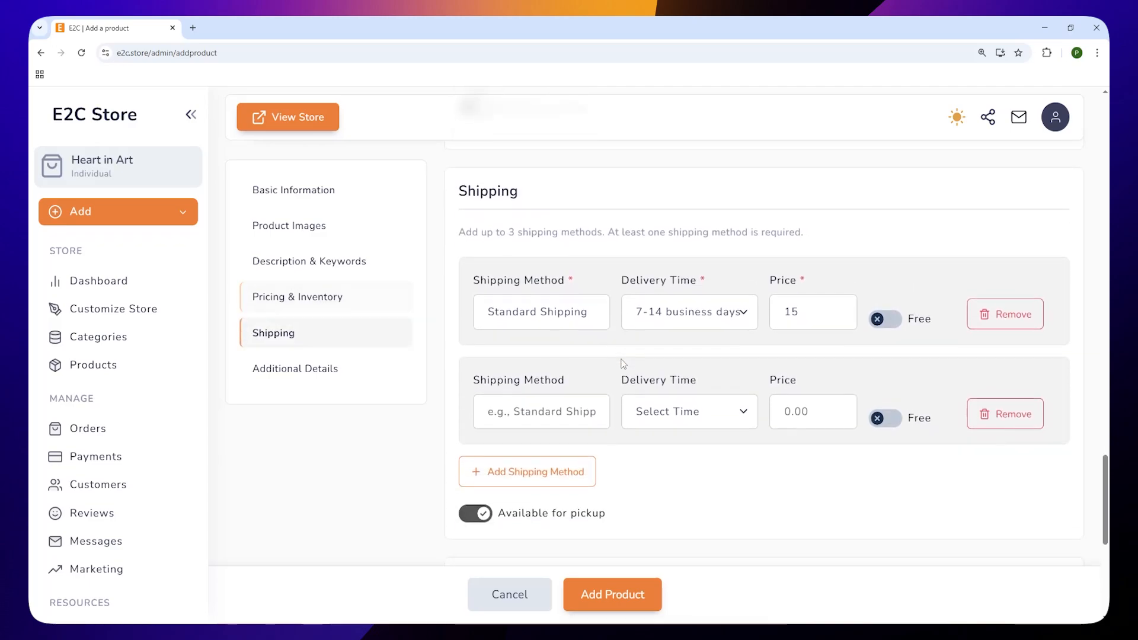
click(1007, 422)
Step: Review the Brand, SKU and Image Tag fields in the product's additional details
scroll(859, 422, down, 1)
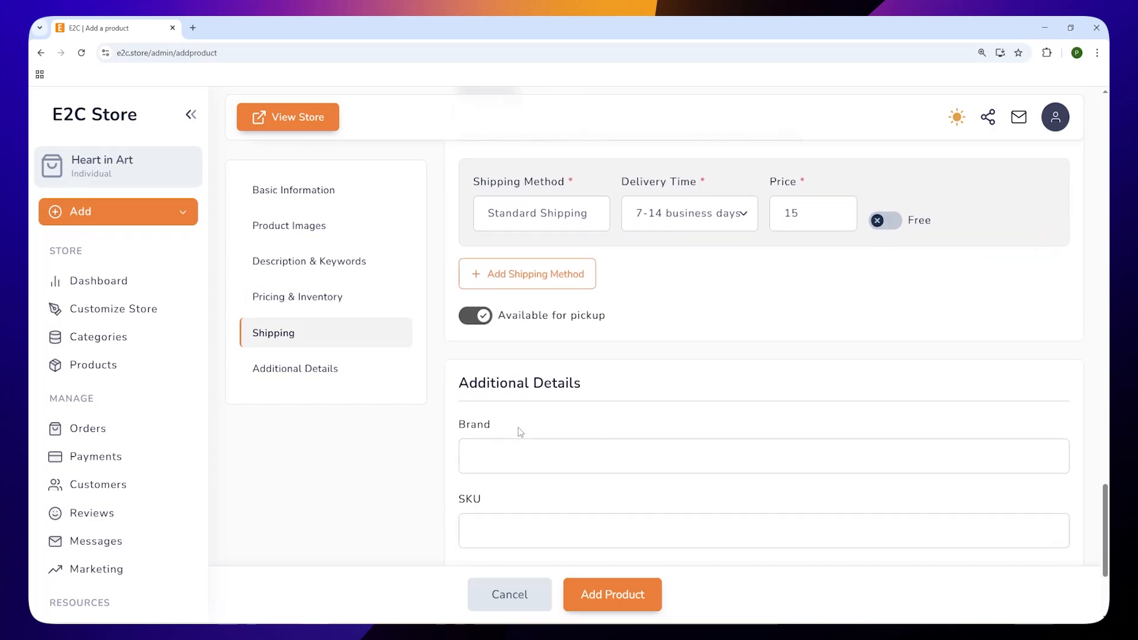
scroll(518, 428, down, 4)
scroll(519, 427, up, 2)
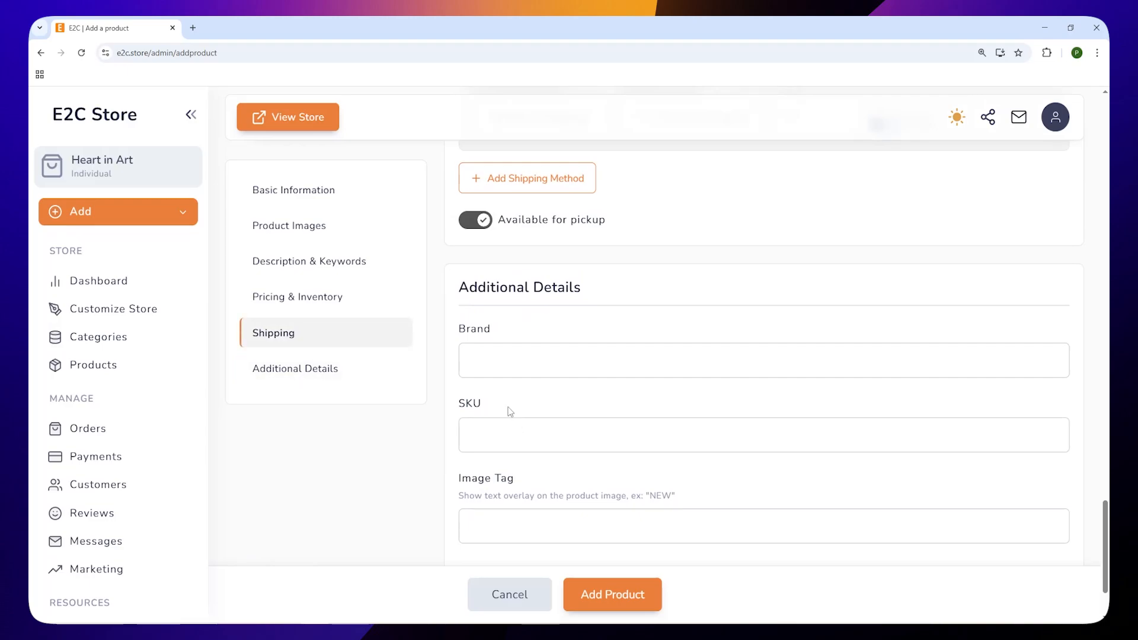
drag(454, 284, 702, 485)
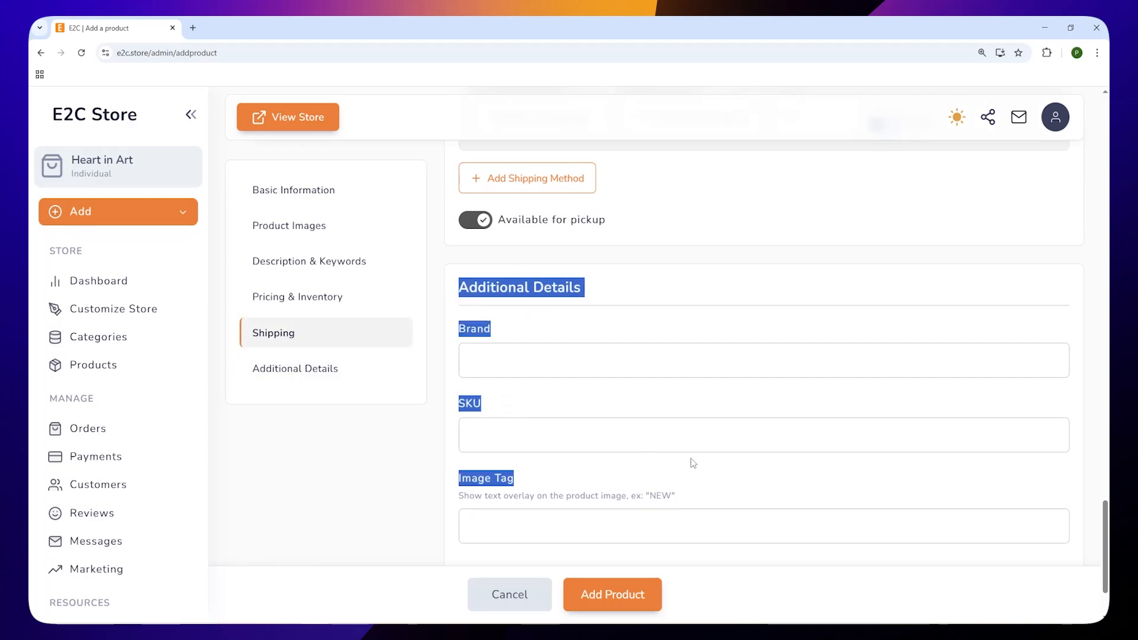
scroll(693, 463, up, 3)
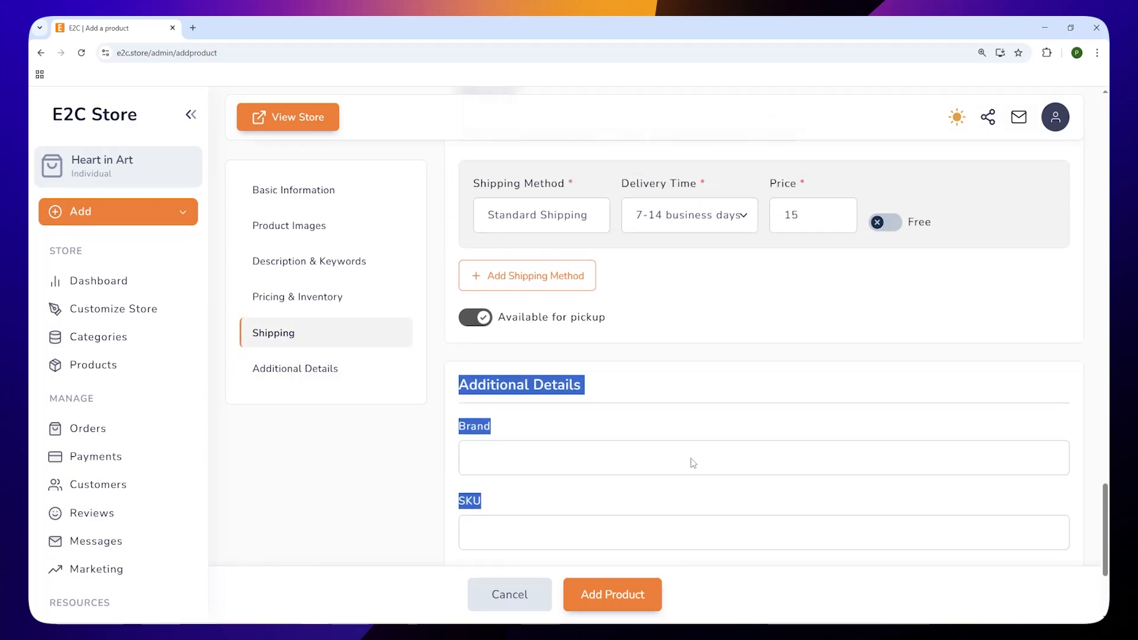
click(639, 325)
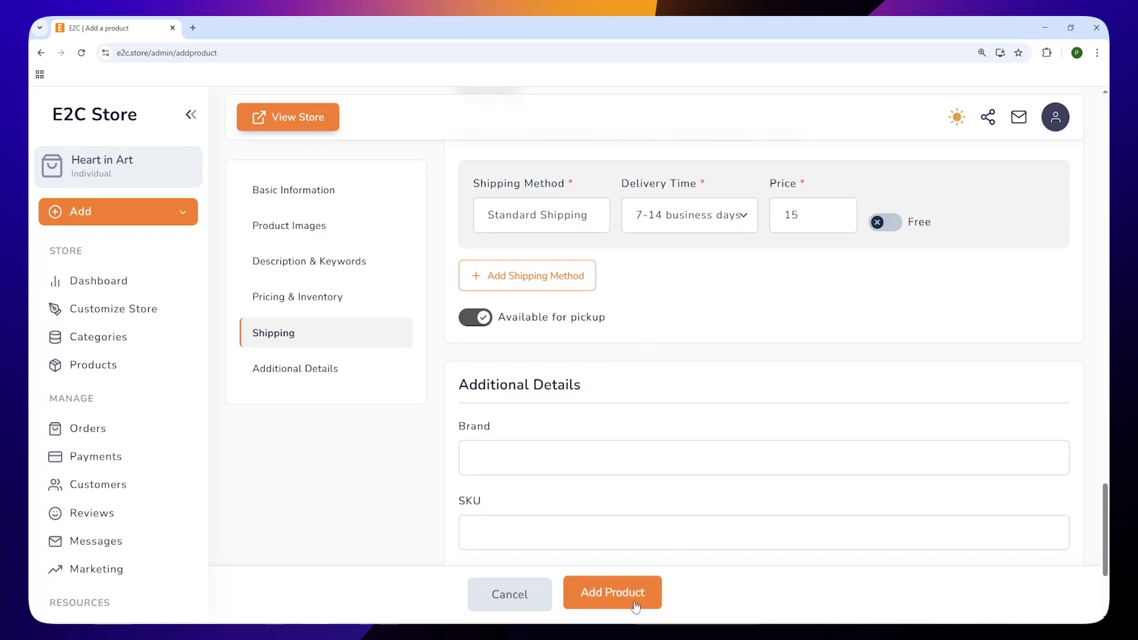
scroll(616, 546, down, 3)
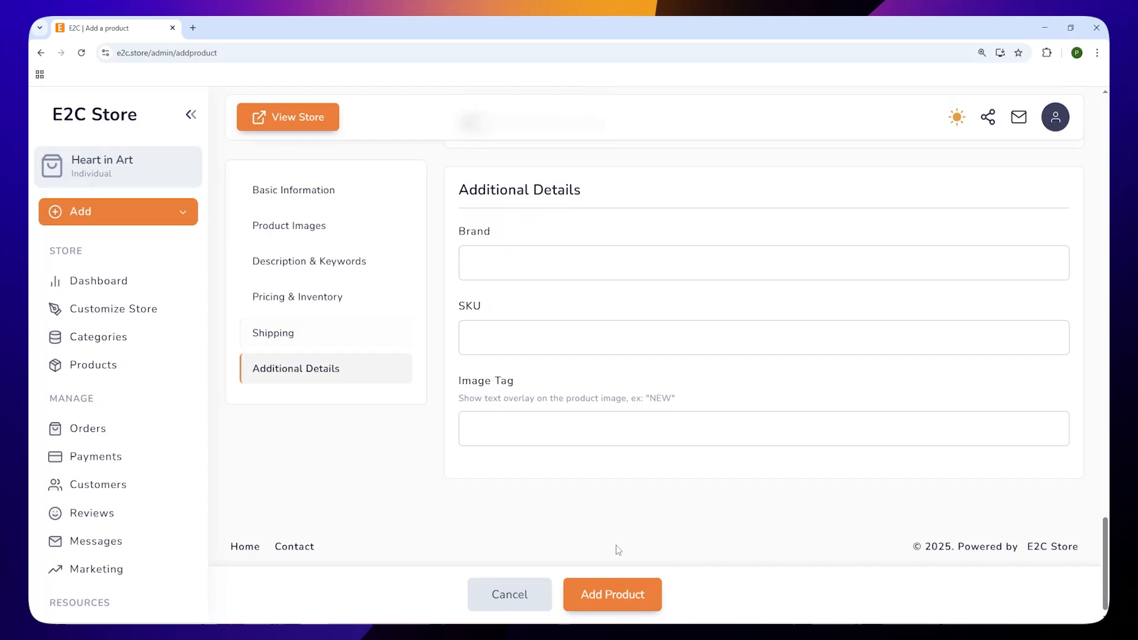
Step: Submit the new product and go to the second page of the product list to locate it
click(631, 600)
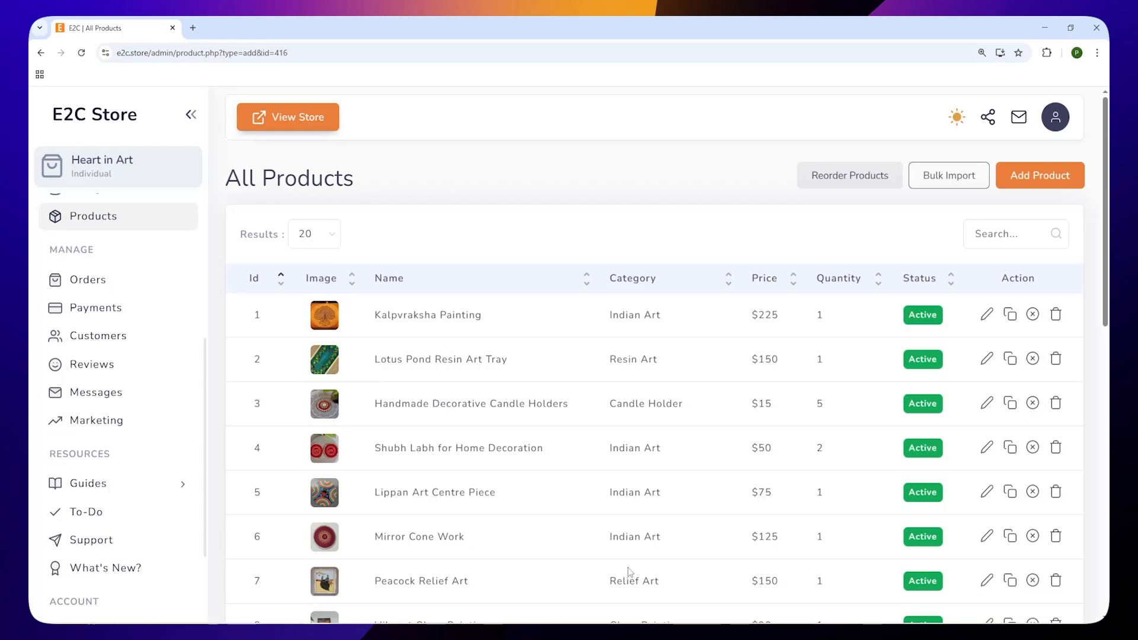
scroll(599, 483, down, 5)
scroll(597, 483, down, 10)
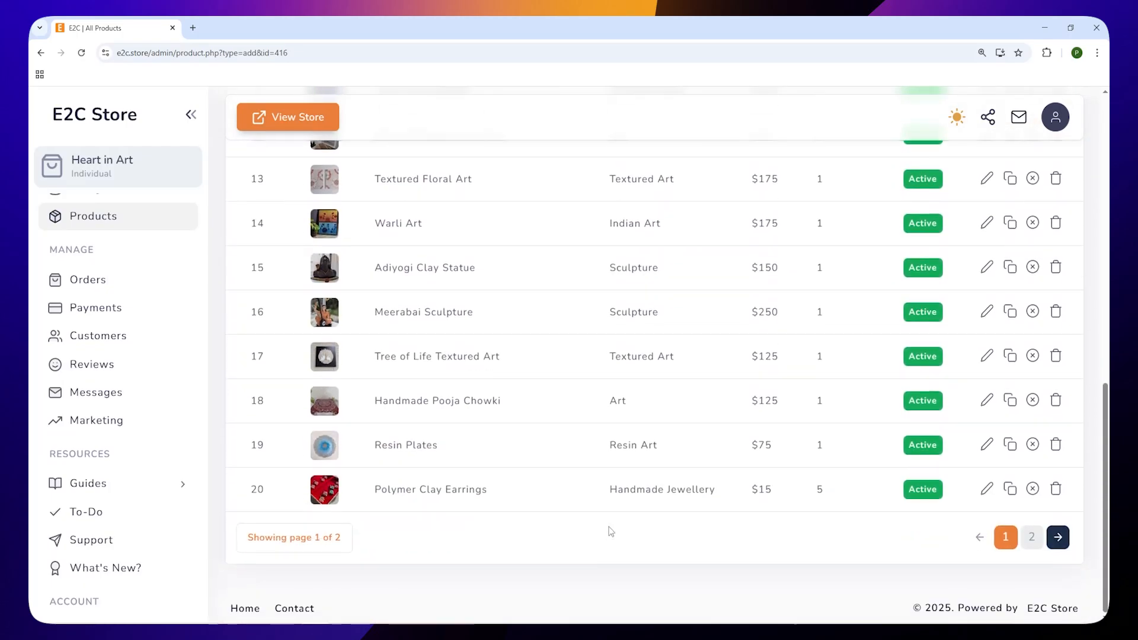
click(1057, 537)
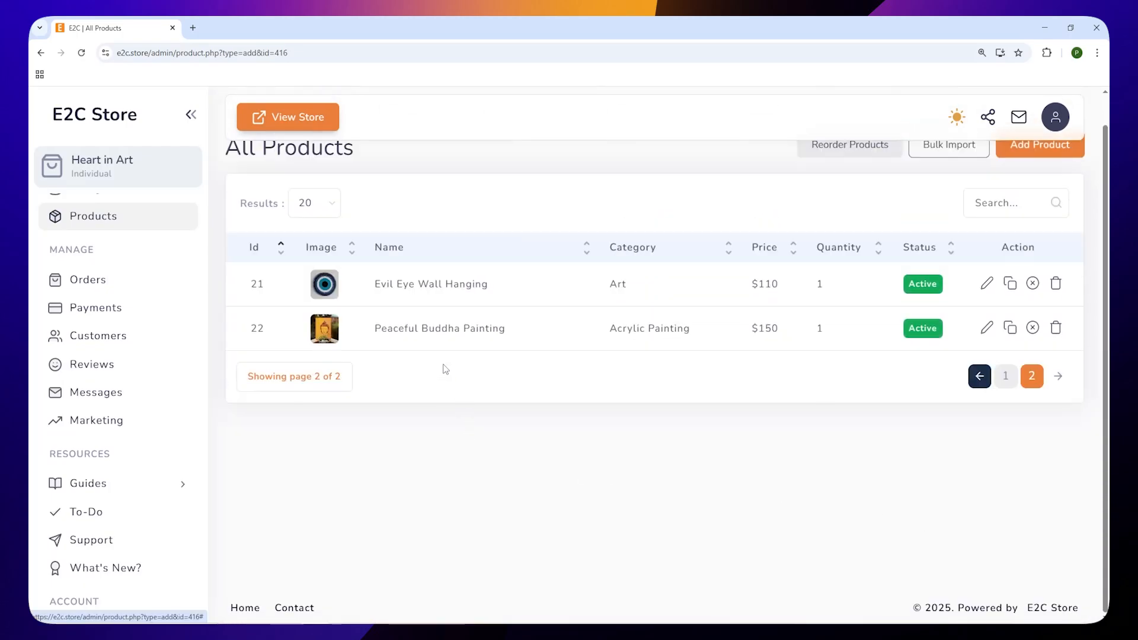
Step: Open the Peaceful Buddha Painting's store page and examine its images, price, stock and product tags
click(428, 332)
scroll(519, 487, down, 1)
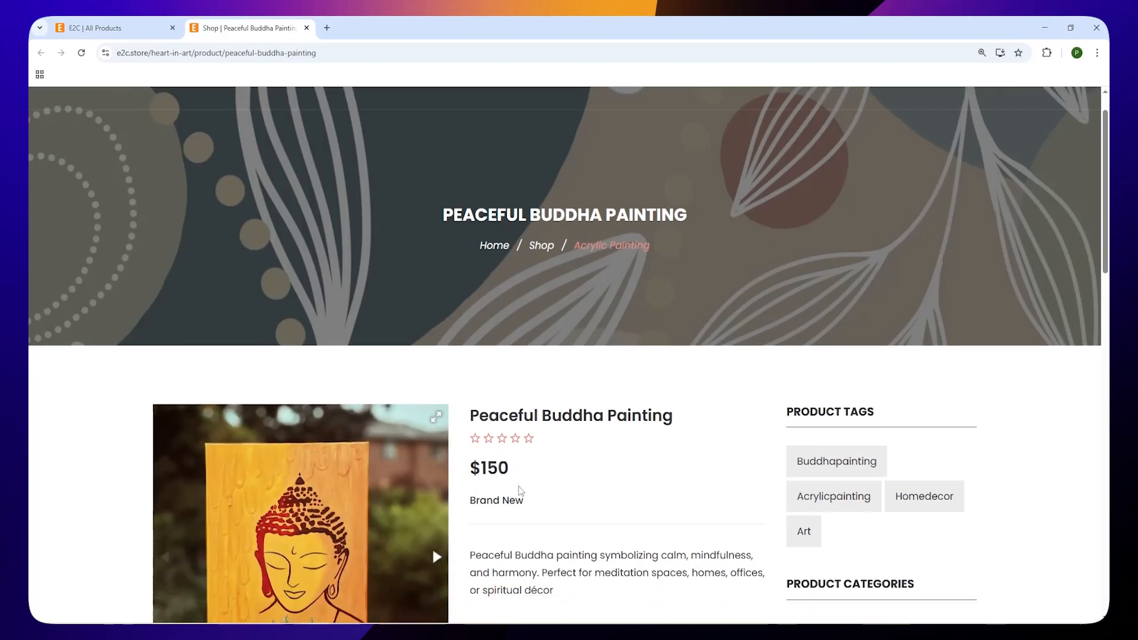
scroll(521, 491, down, 4)
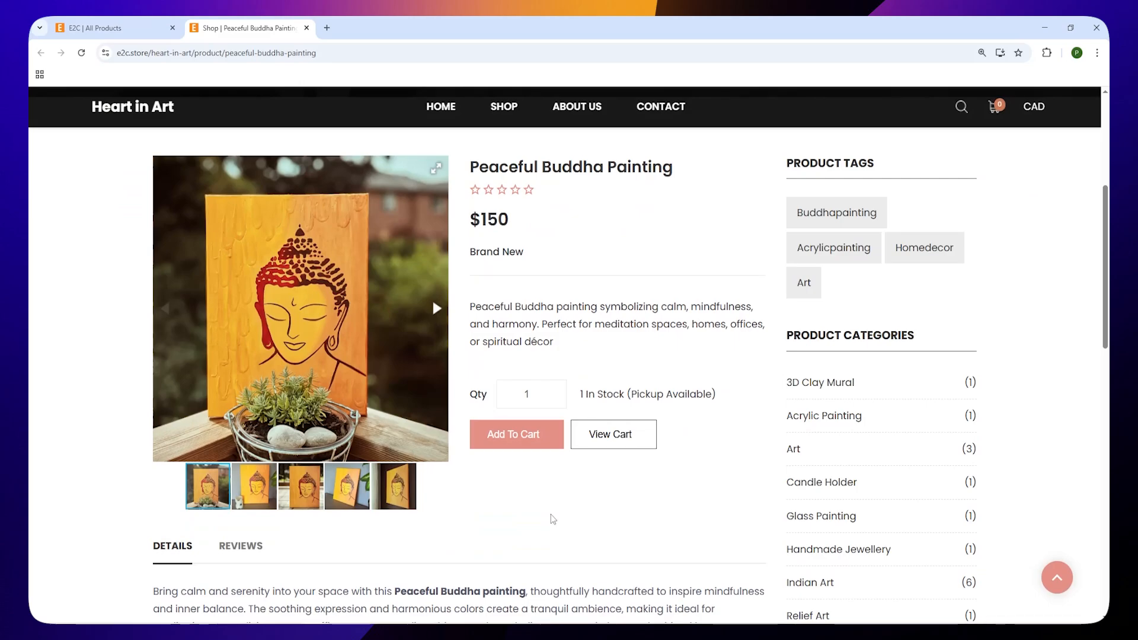
drag(784, 213, 814, 291)
click(711, 458)
scroll(712, 462, down, 2)
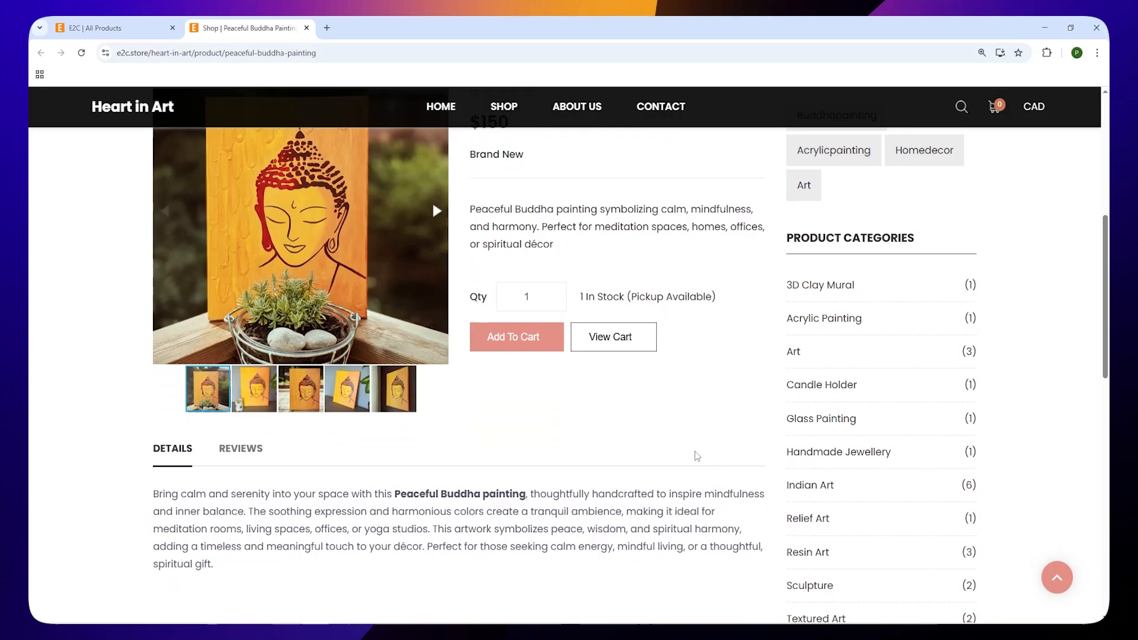
Step: Check the short and long descriptions on the painting's store page and close that page
drag(477, 206, 568, 247)
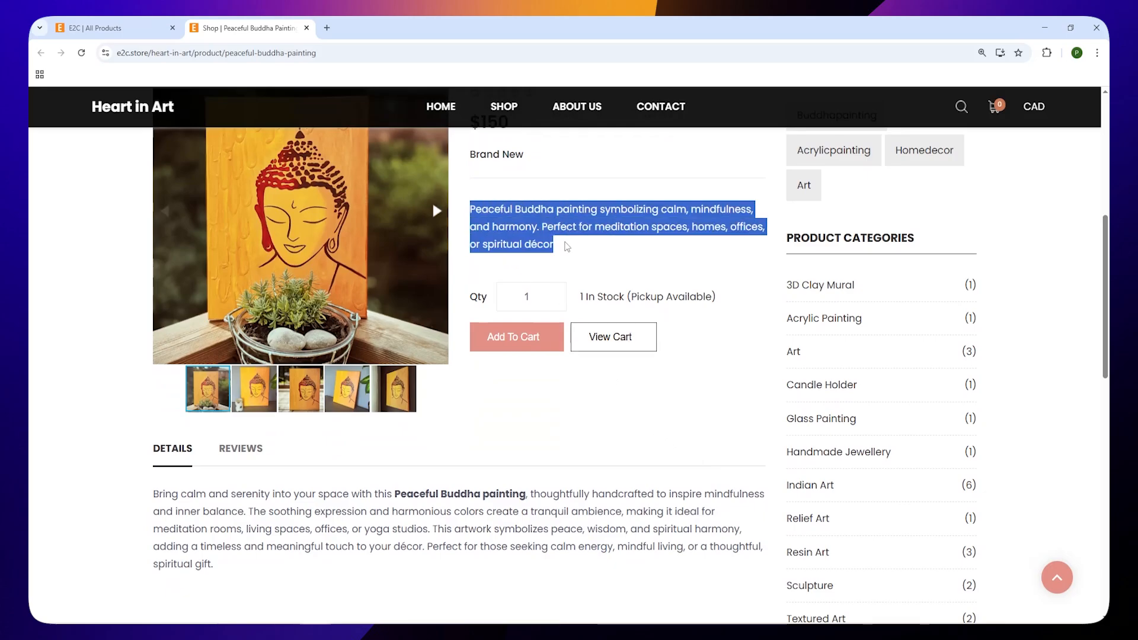
click(532, 417)
drag(153, 494, 357, 546)
scroll(356, 546, down, 5)
scroll(357, 546, up, 6)
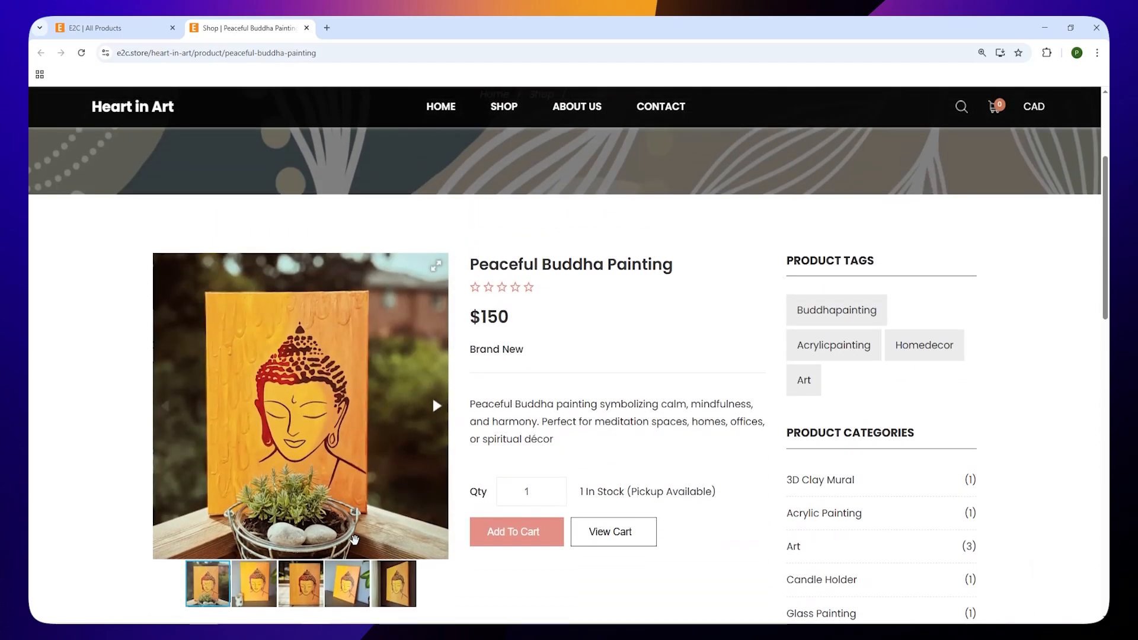
key(ctrl+w)
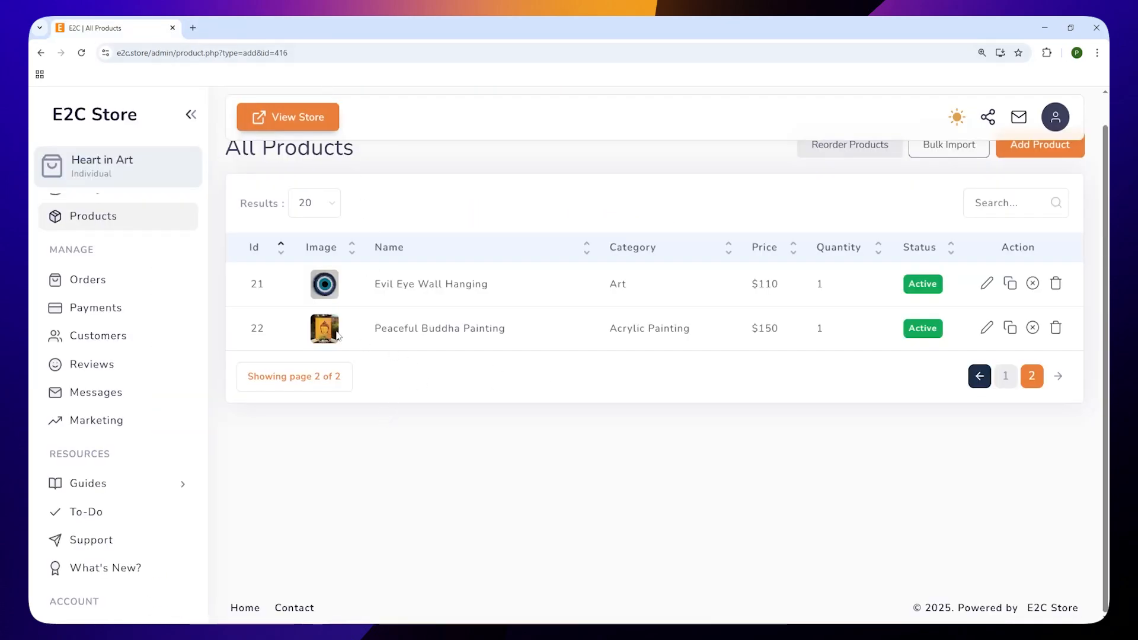
Step: Open the Peaceful Buddha Painting for editing and look through its basic information and product images
click(986, 330)
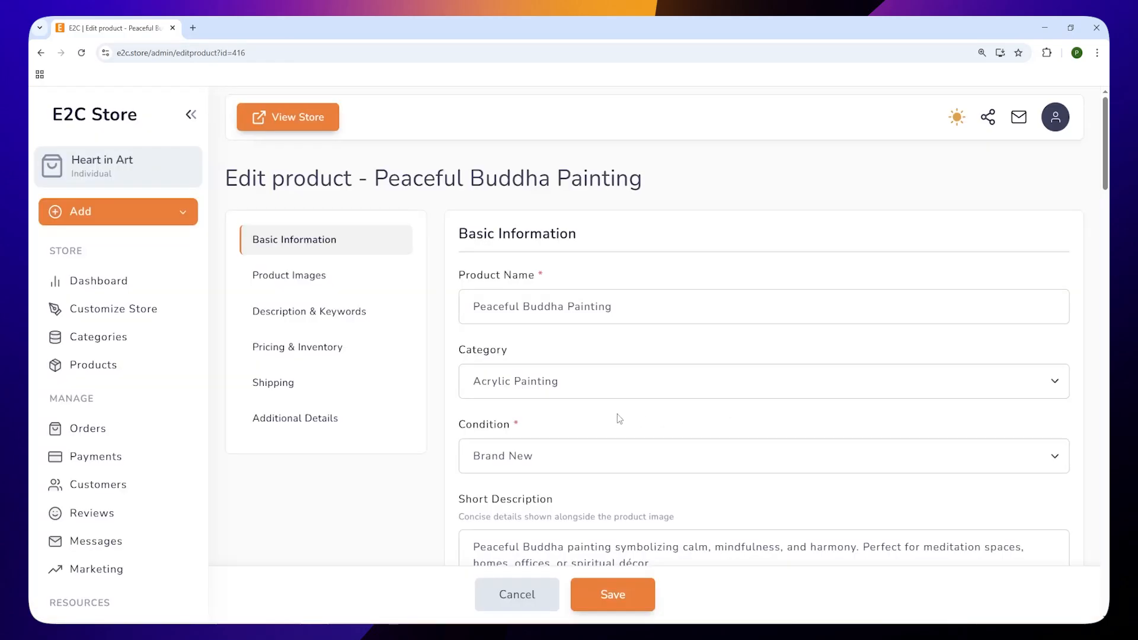
scroll(617, 415, down, 3)
scroll(617, 418, down, 10)
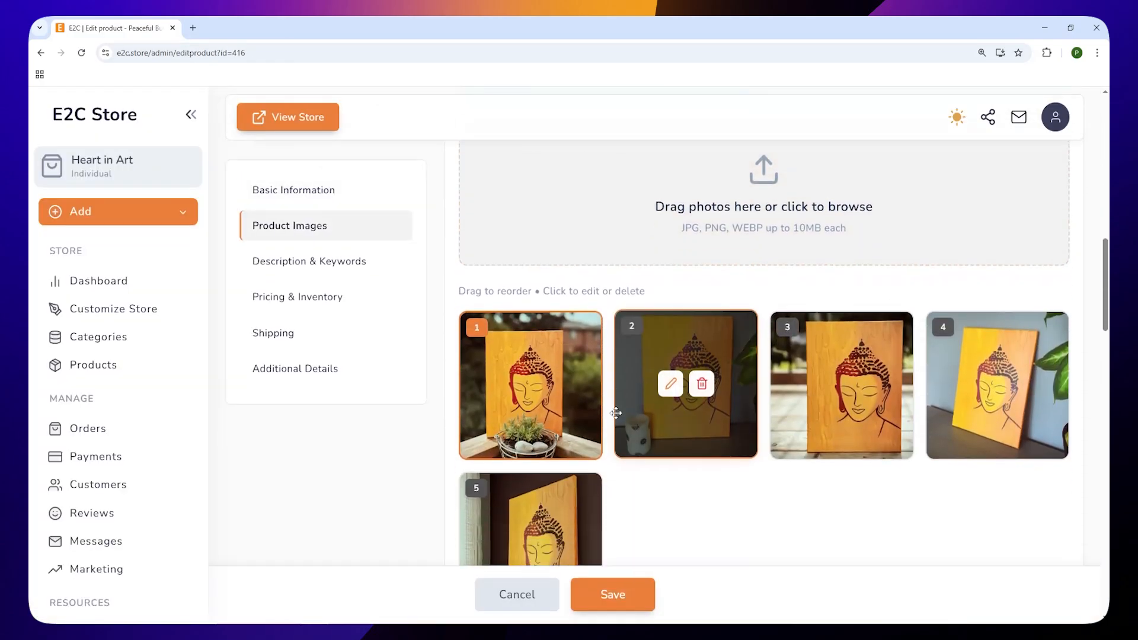
scroll(639, 444, down, 3)
scroll(638, 442, up, 12)
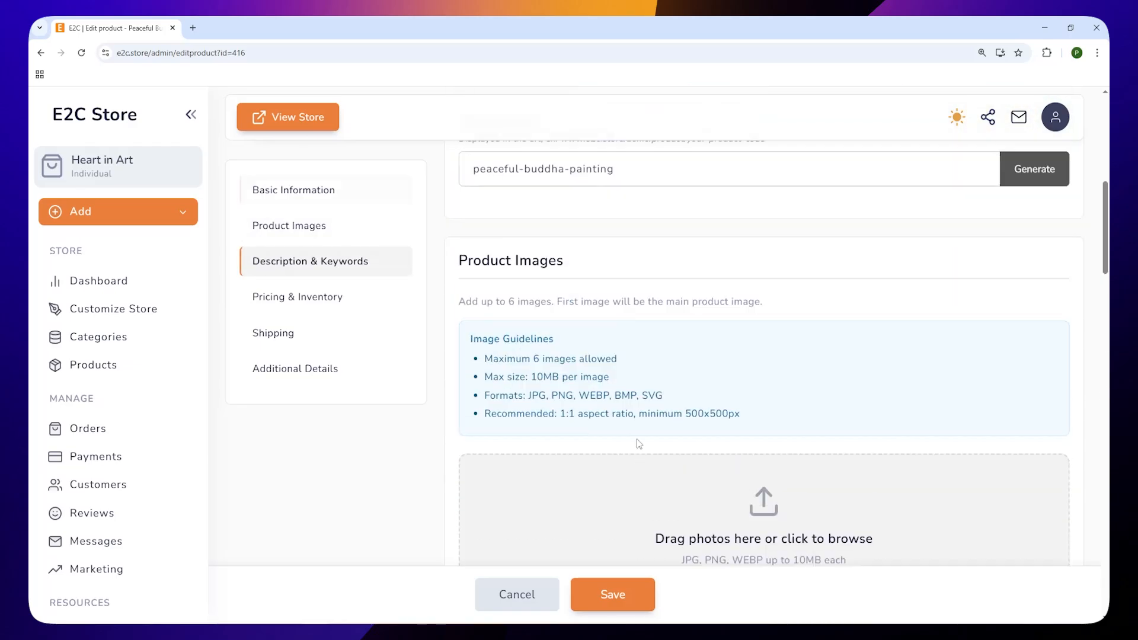
Step: Review the description, keywords, pricing and additional details sections of the edit form, returning to the basic information
click(287, 233)
click(284, 268)
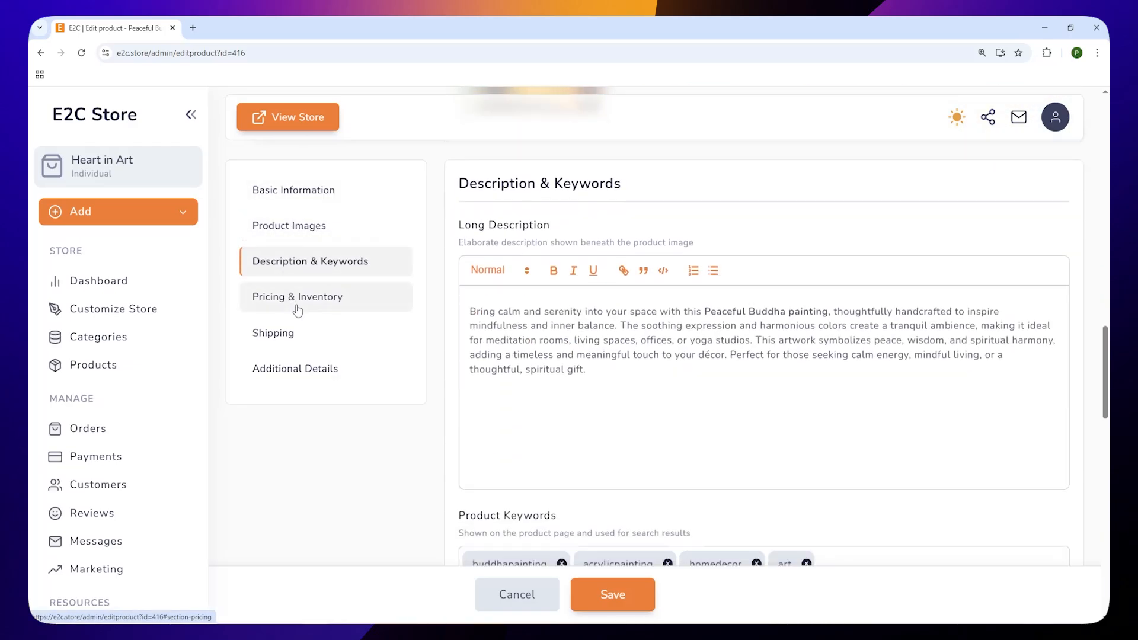
click(297, 305)
click(294, 369)
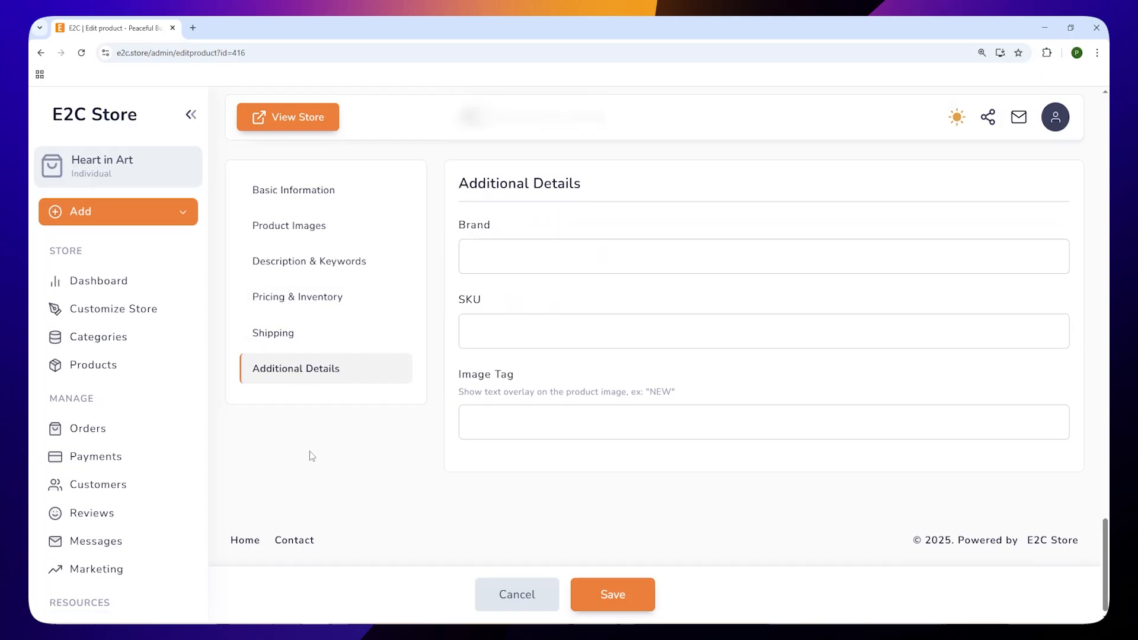
click(280, 193)
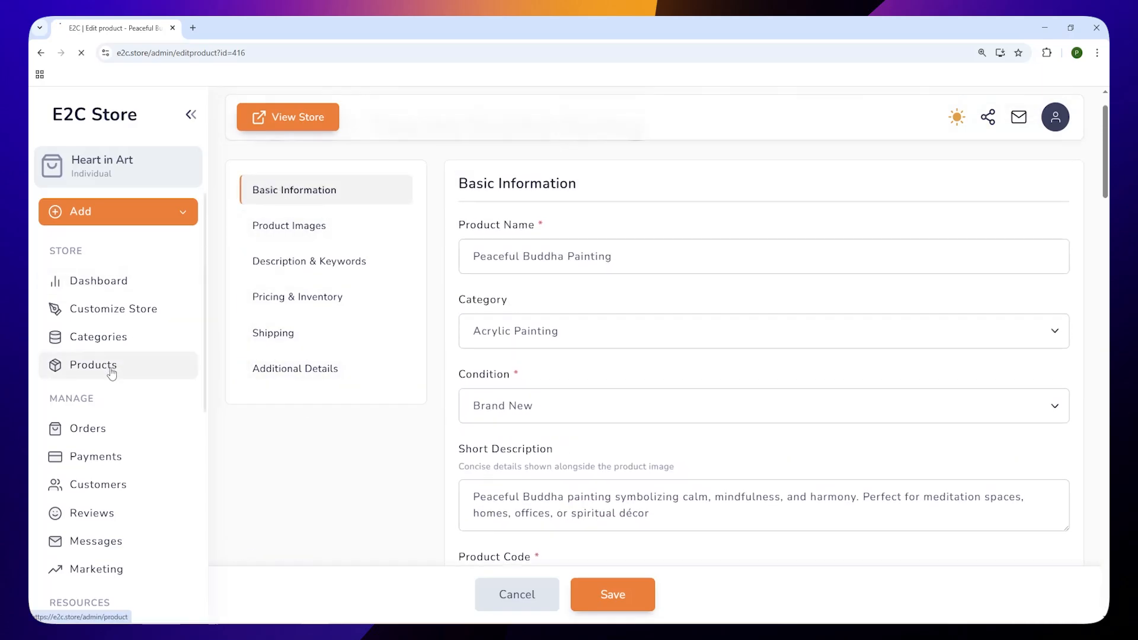
Step: Leave the edit form for the product list, view its second page and return to the first page
click(118, 369)
scroll(550, 424, down, 10)
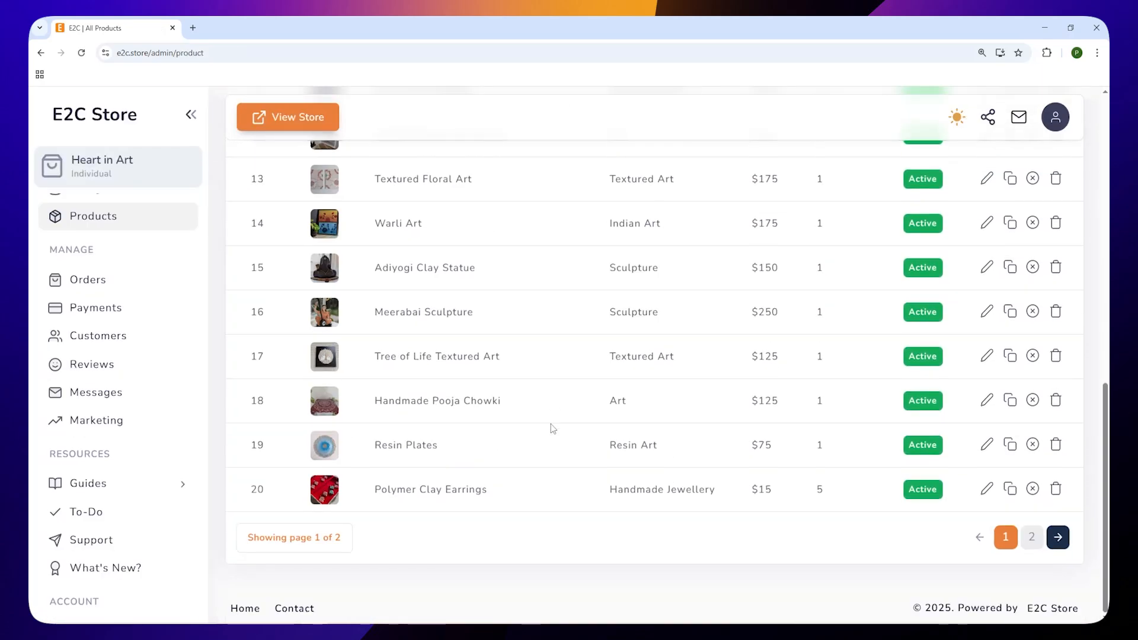
click(1032, 538)
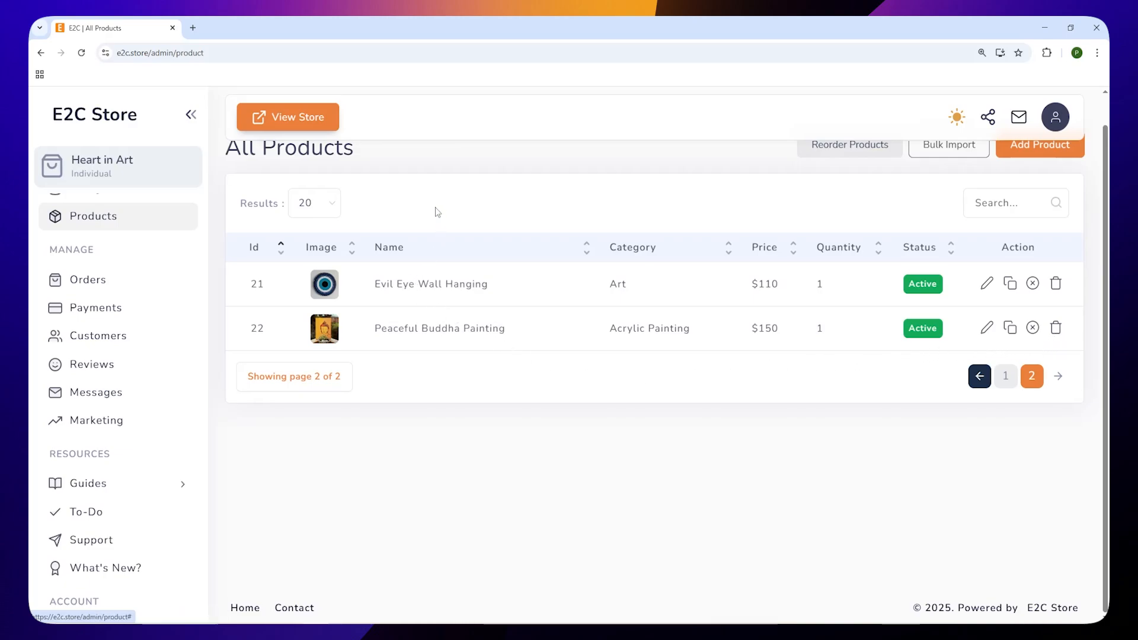
scroll(411, 170, up, 1)
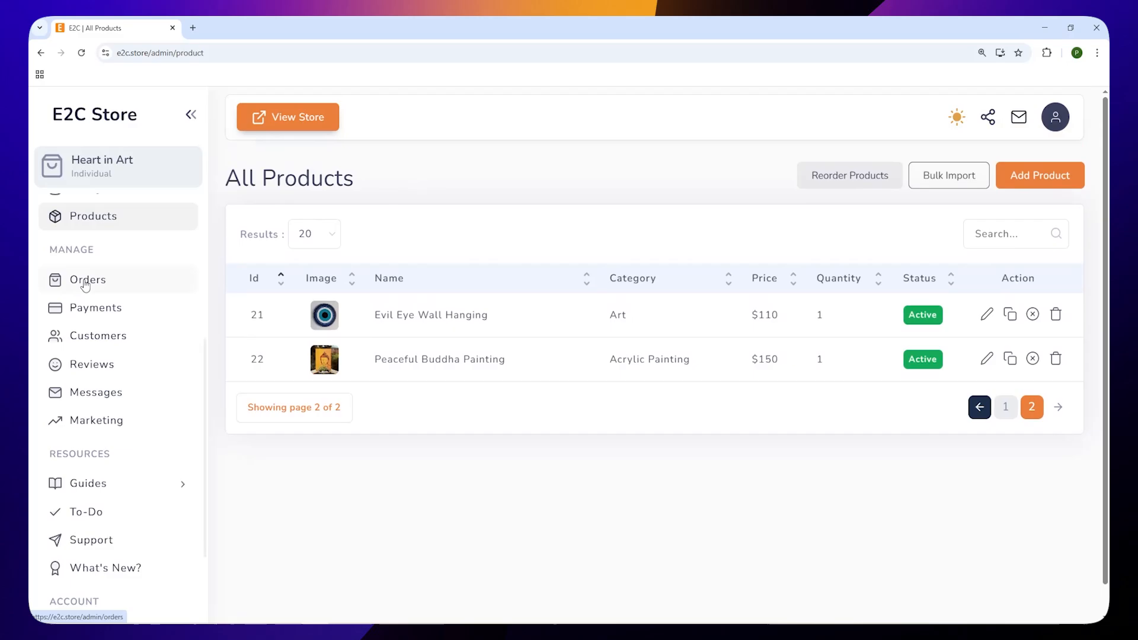
click(82, 229)
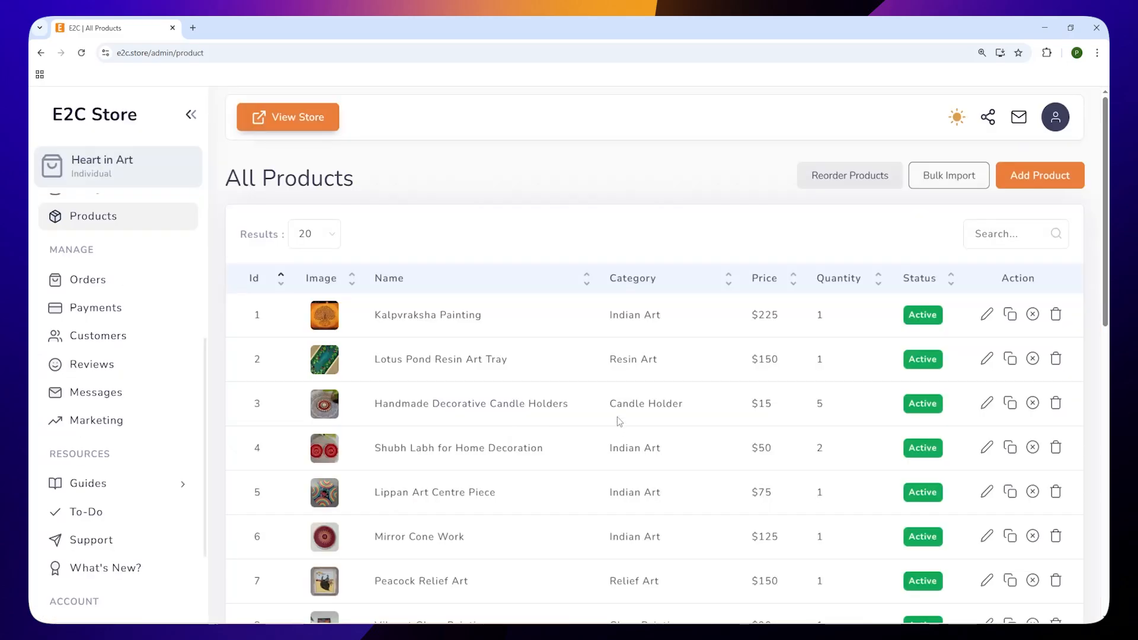